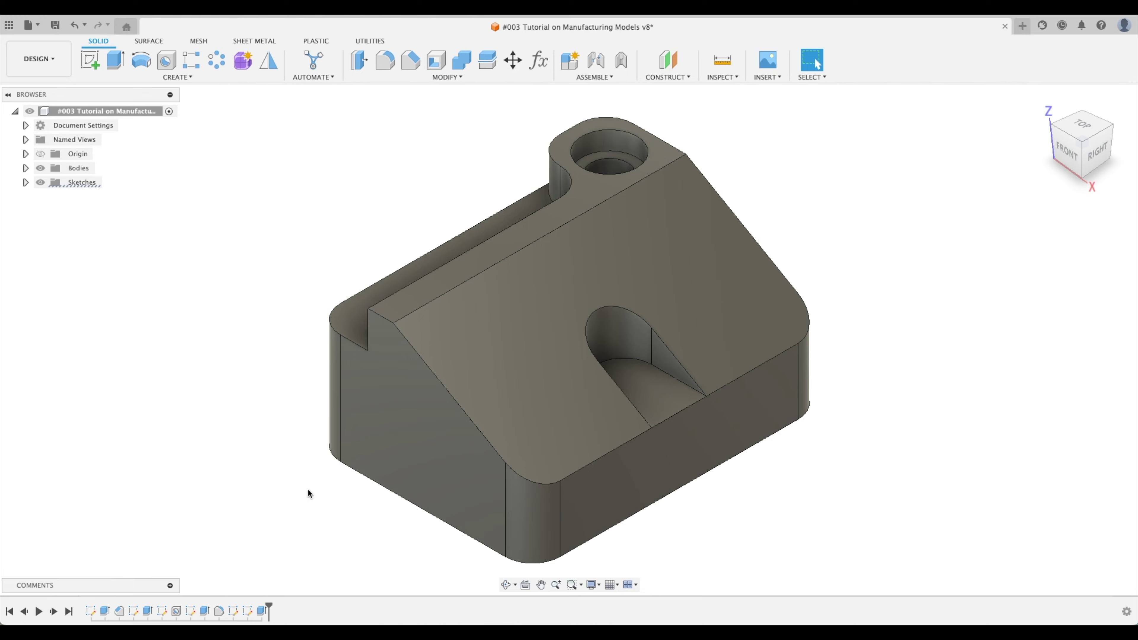
Orbit around the block to inspect the counterbored hole, slot and groove from all sides.
shift+scroll(954, 415, right, 15)
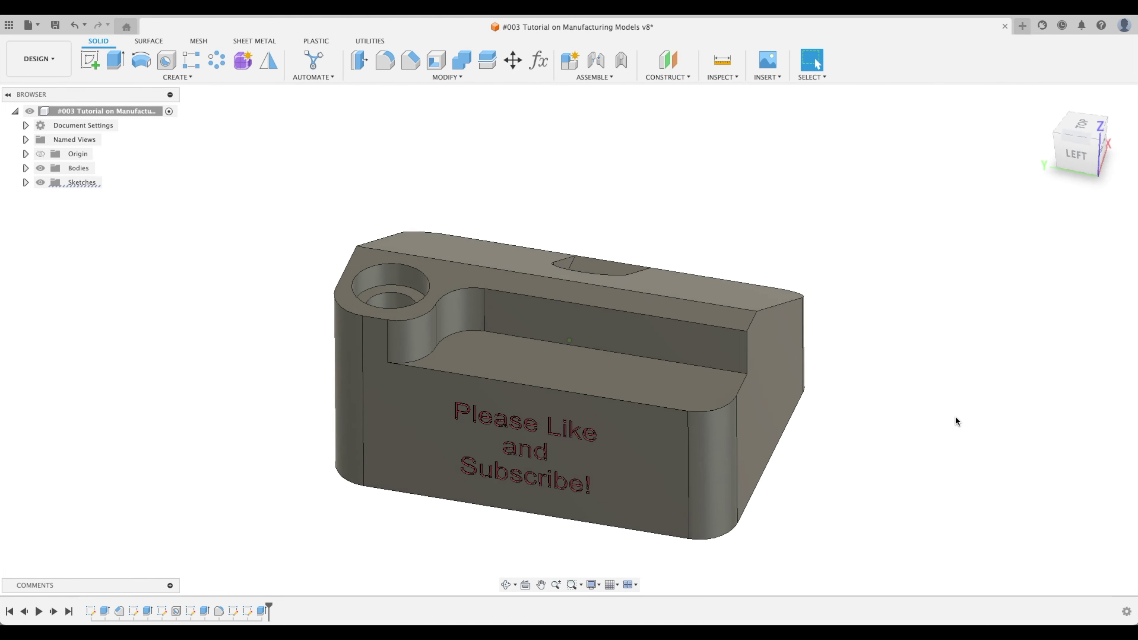
shift+scroll(954, 414, right, 15)
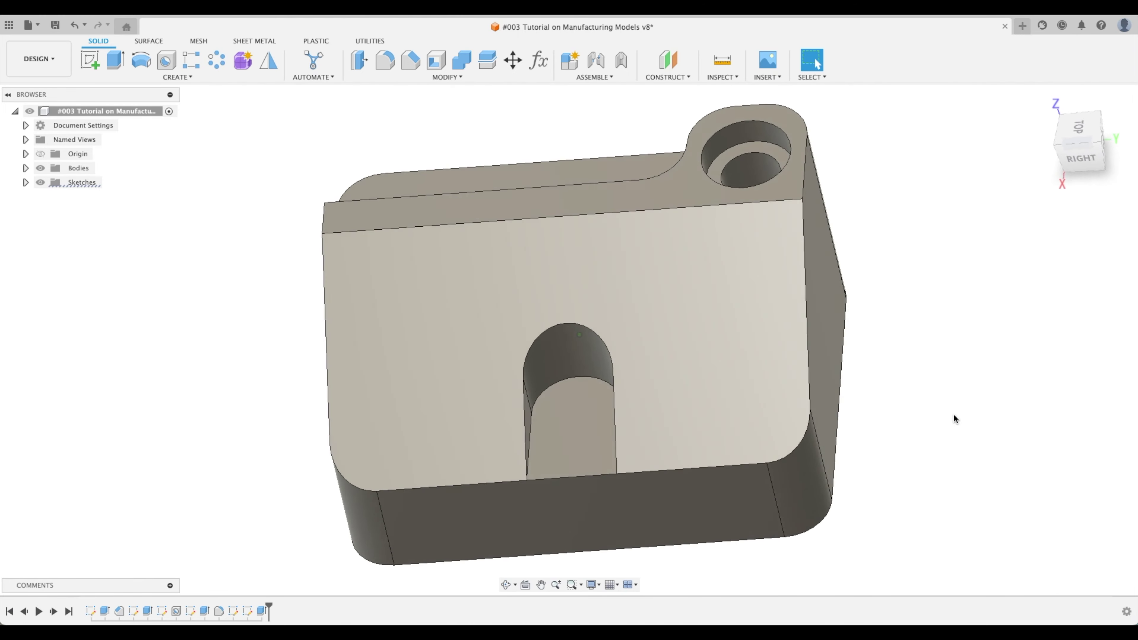
shift+scroll(931, 396, right, 5)
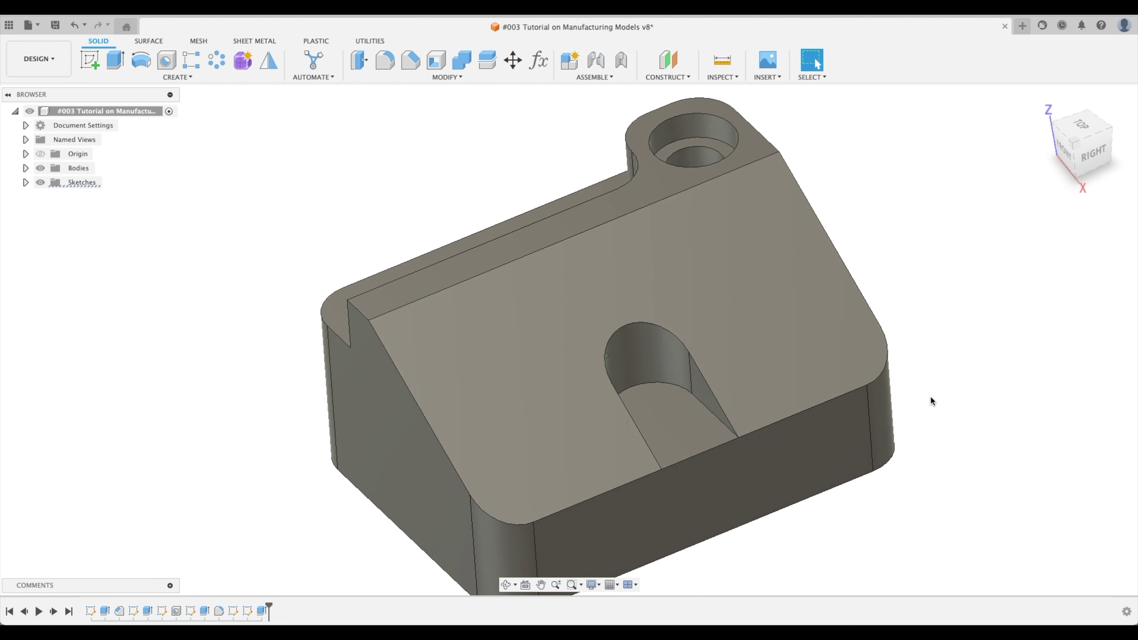
shift+scroll(930, 396, right, 3)
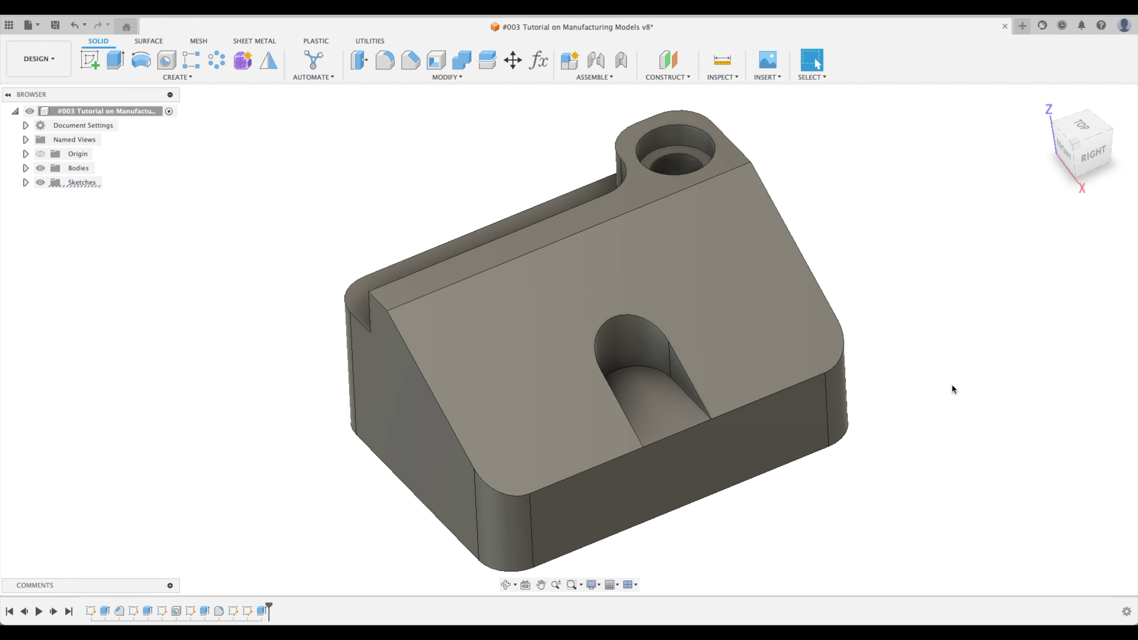
shift+scroll(952, 384, right, 3)
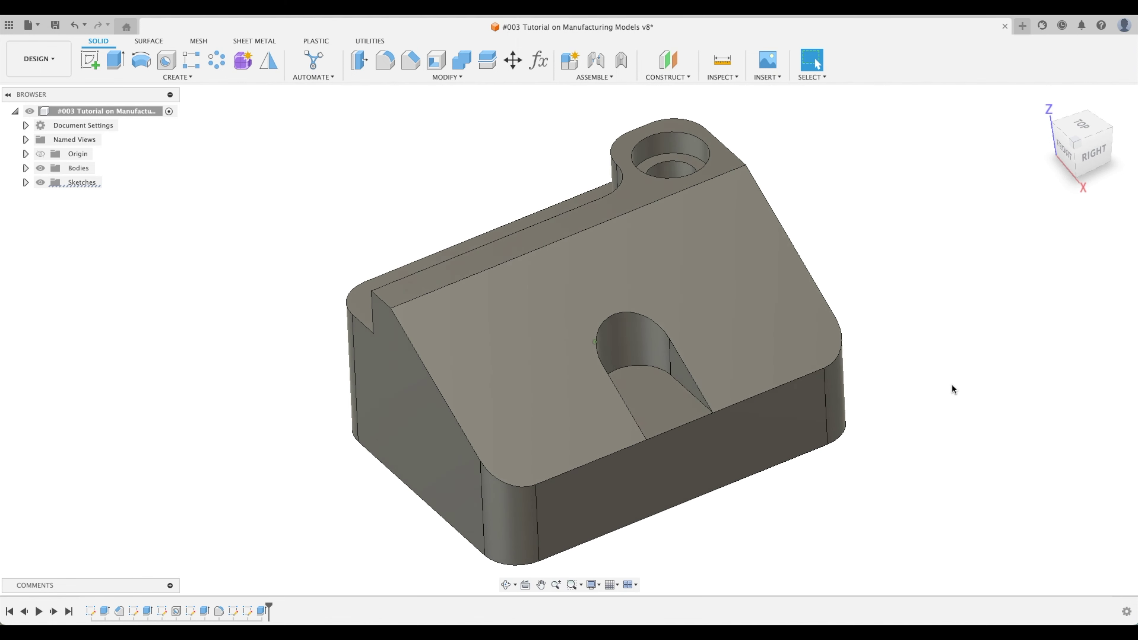
shift+scroll(904, 249, right, 2)
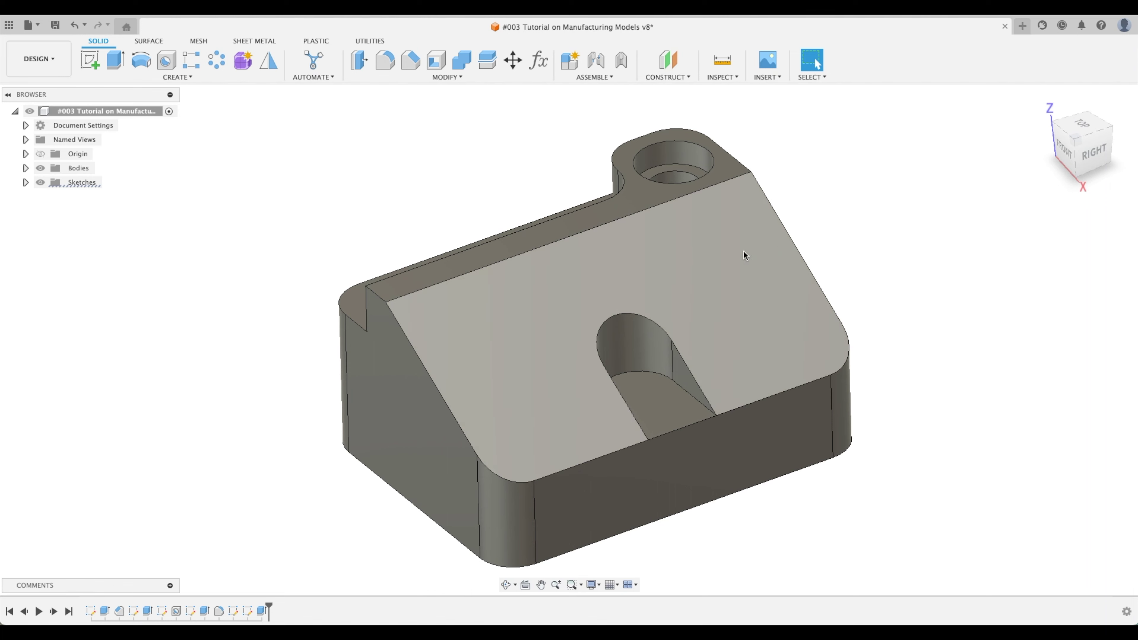
shift+scroll(457, 417, right, 4)
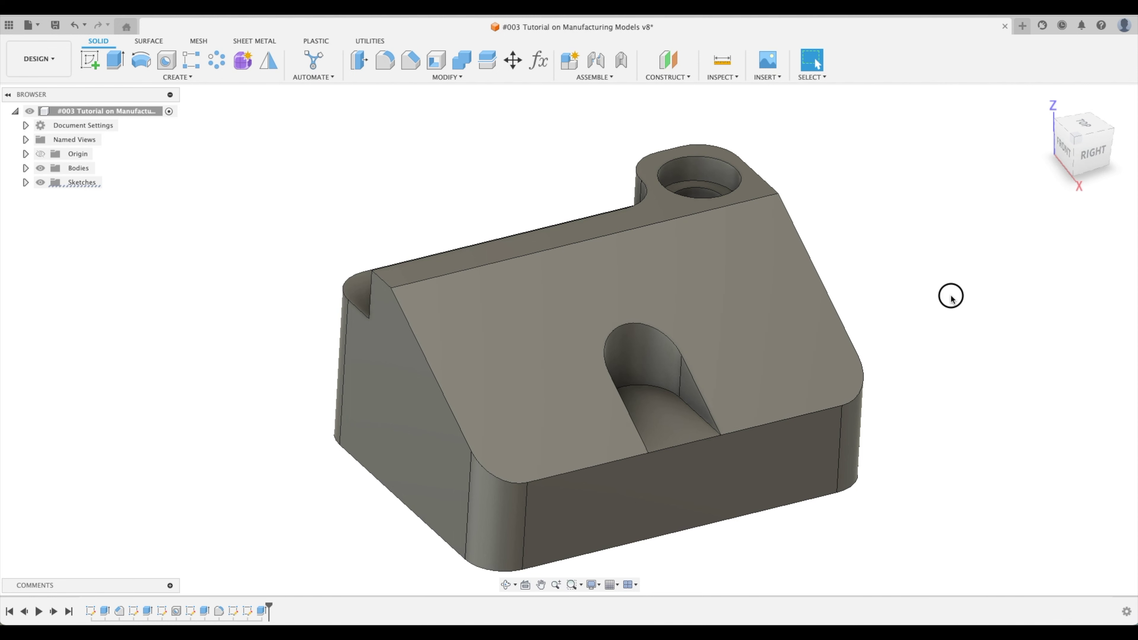
shift+scroll(951, 294, right, 2)
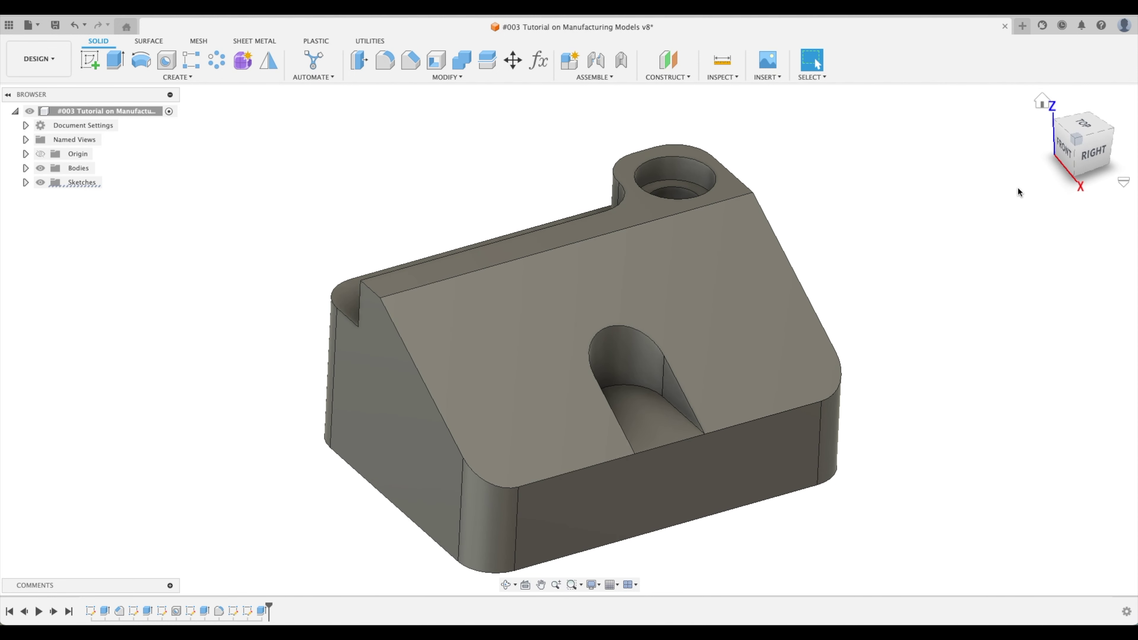
Return the model to its home view and switch to the Manufacture workspace.
click(1043, 102)
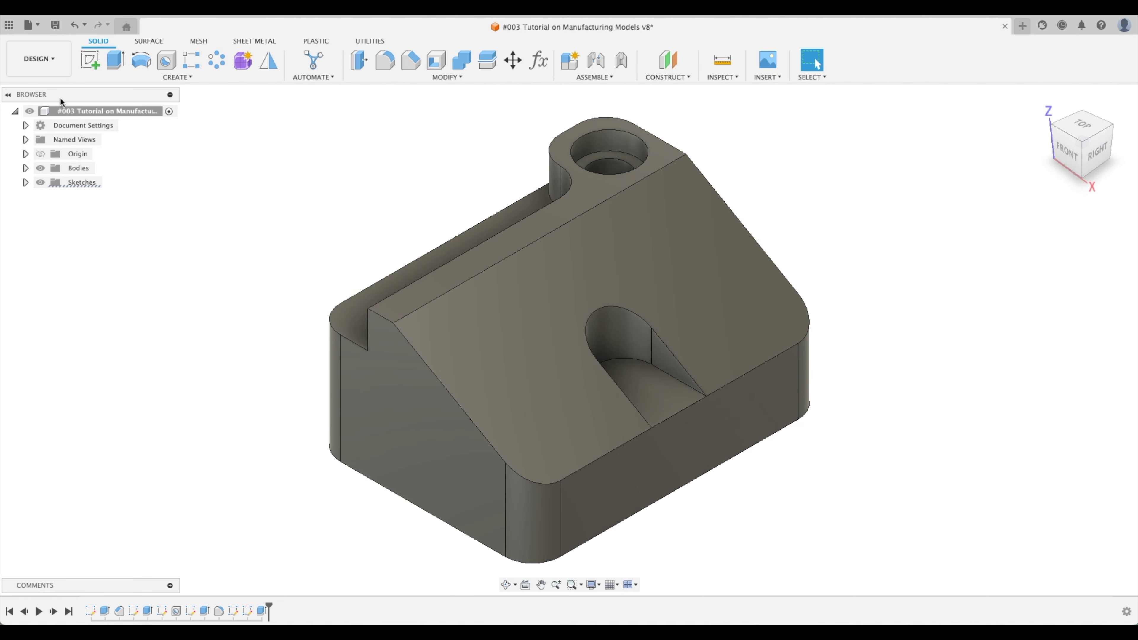
click(40, 58)
click(57, 192)
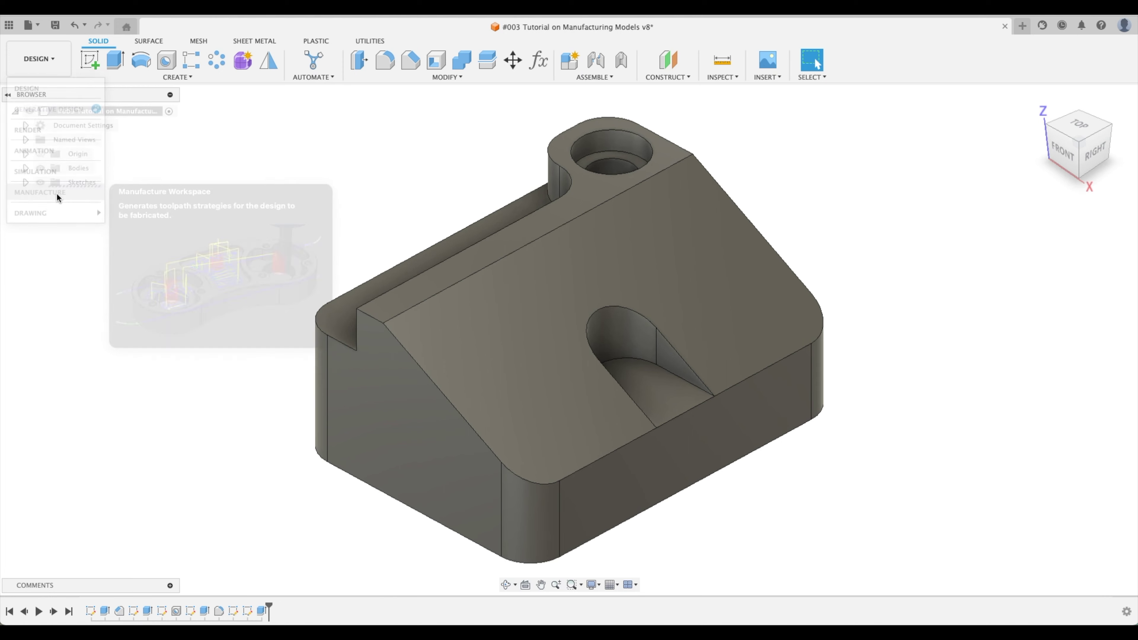
Create a new milling setup with Stock Offset Mode set to No additional stock.
right_click(58, 184)
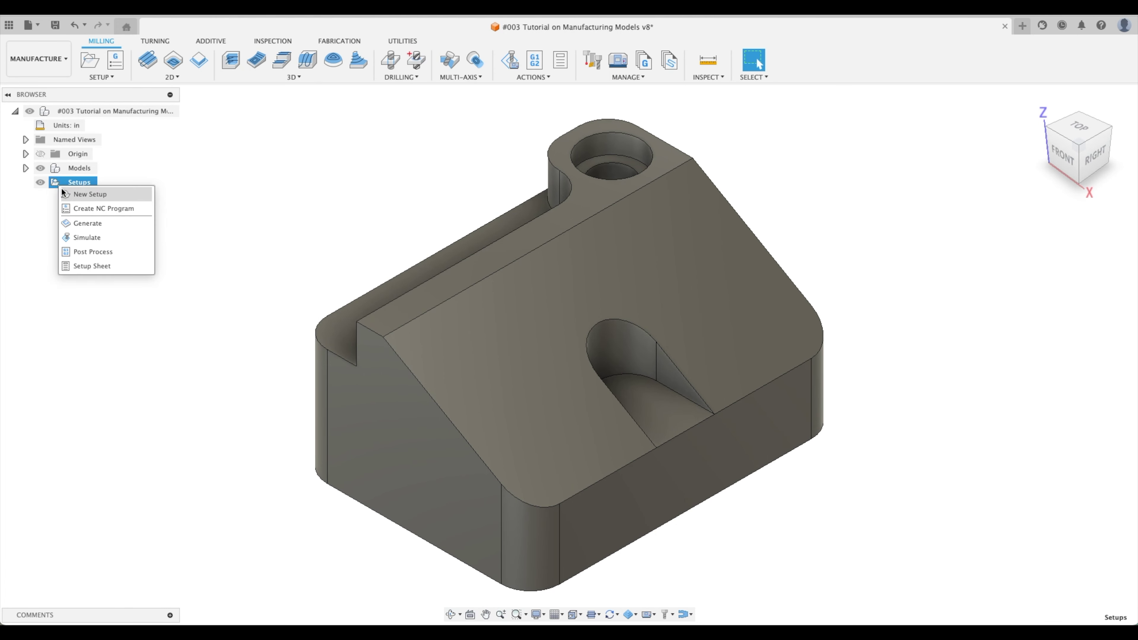
click(83, 193)
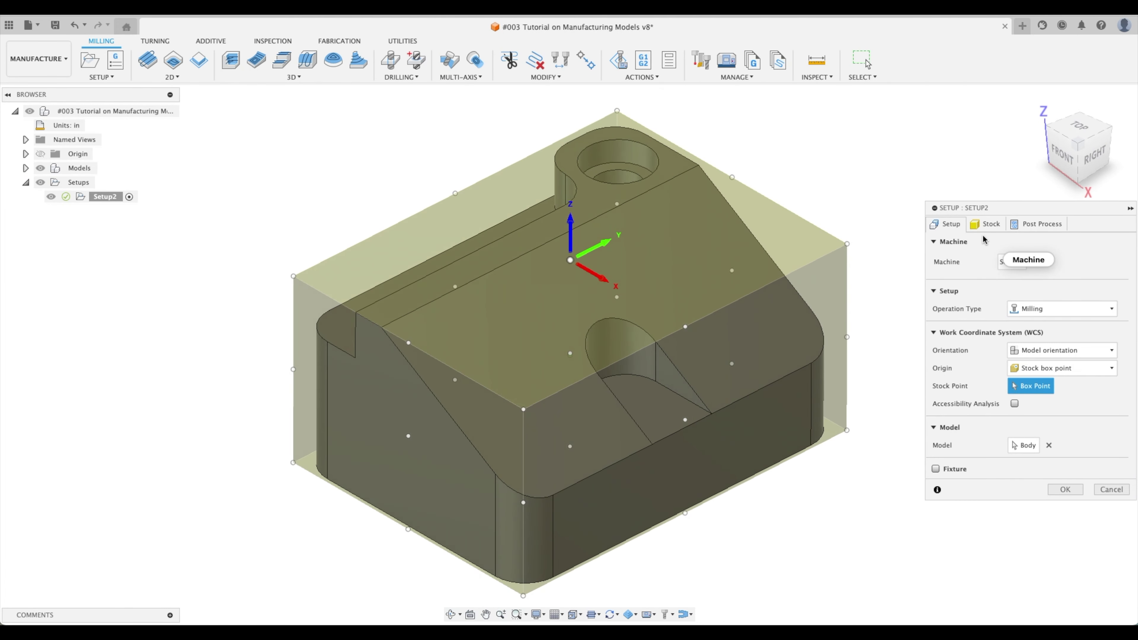
click(988, 229)
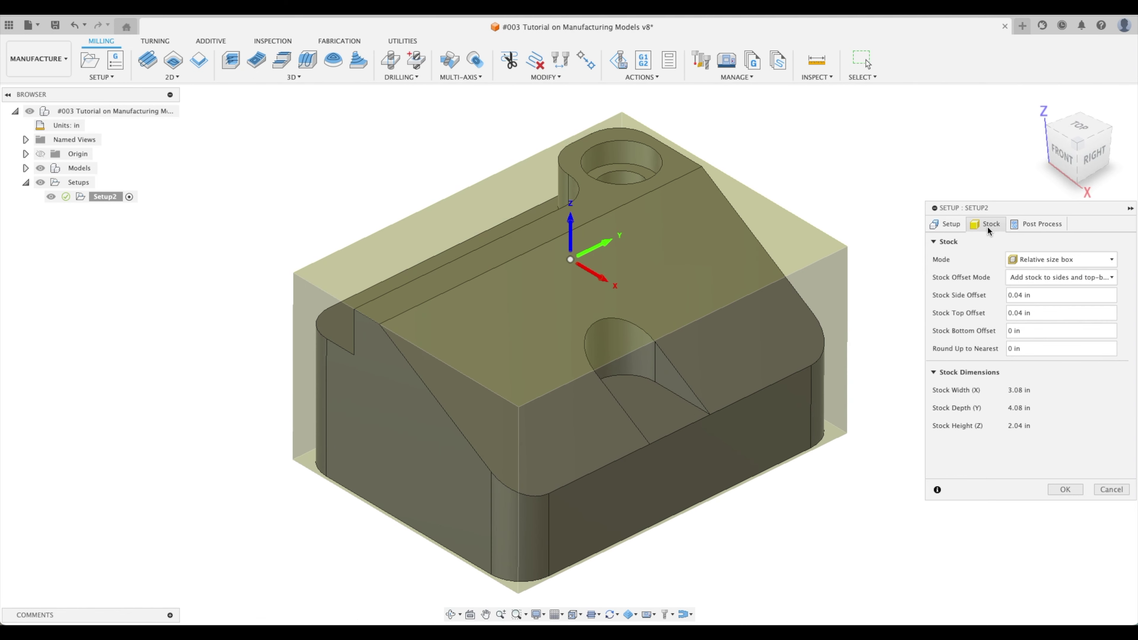
click(1049, 278)
click(1037, 293)
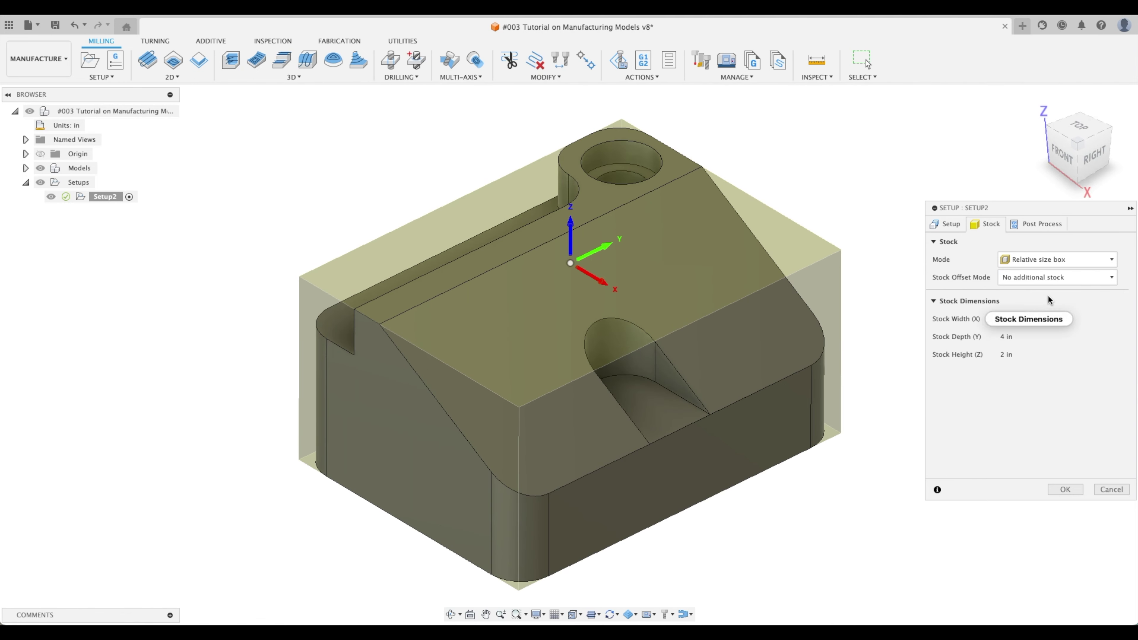
click(949, 225)
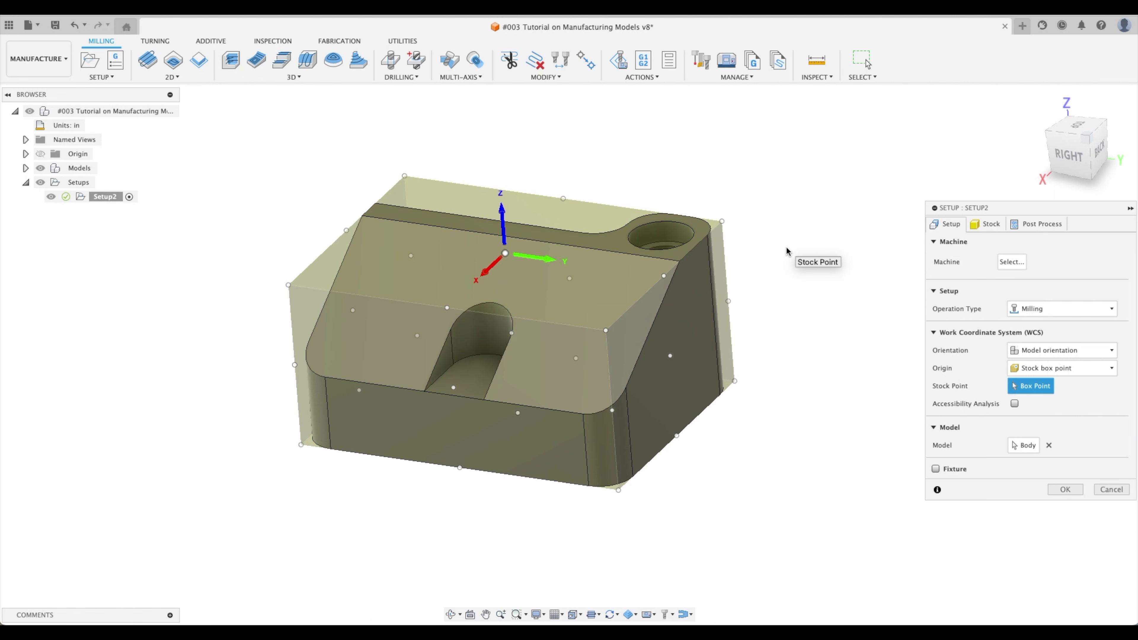
click(1052, 351)
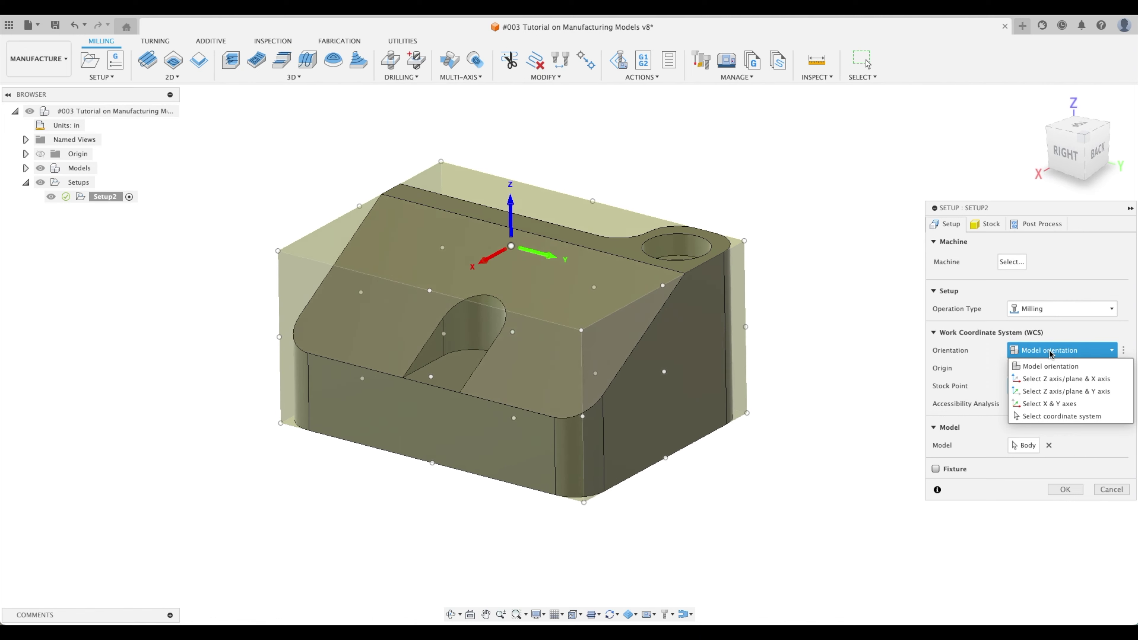
Orient the setup from the vertical edge as Z, flipped upward, and the bottom front edge as X.
click(1038, 379)
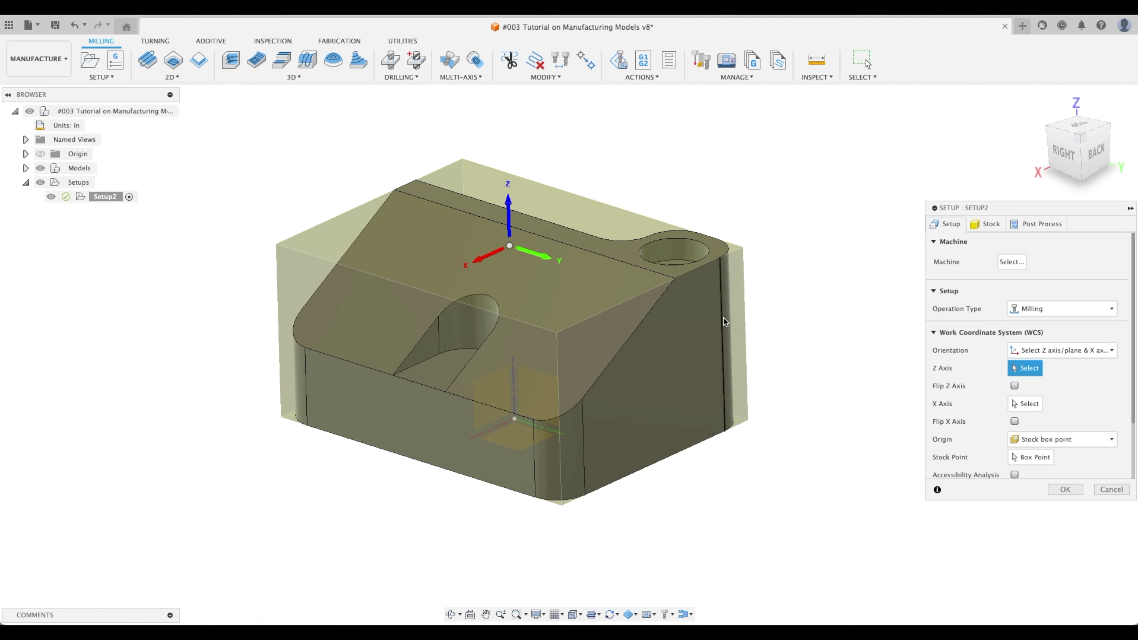
click(723, 318)
click(1015, 385)
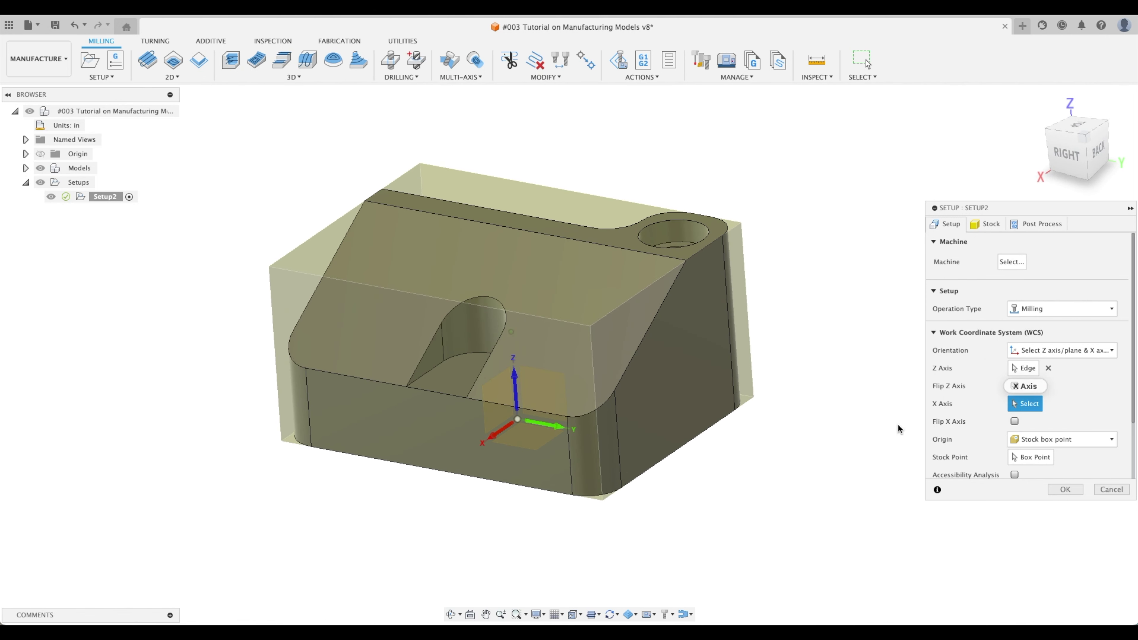
click(555, 413)
shift+middle_drag(878, 463, 964, 475)
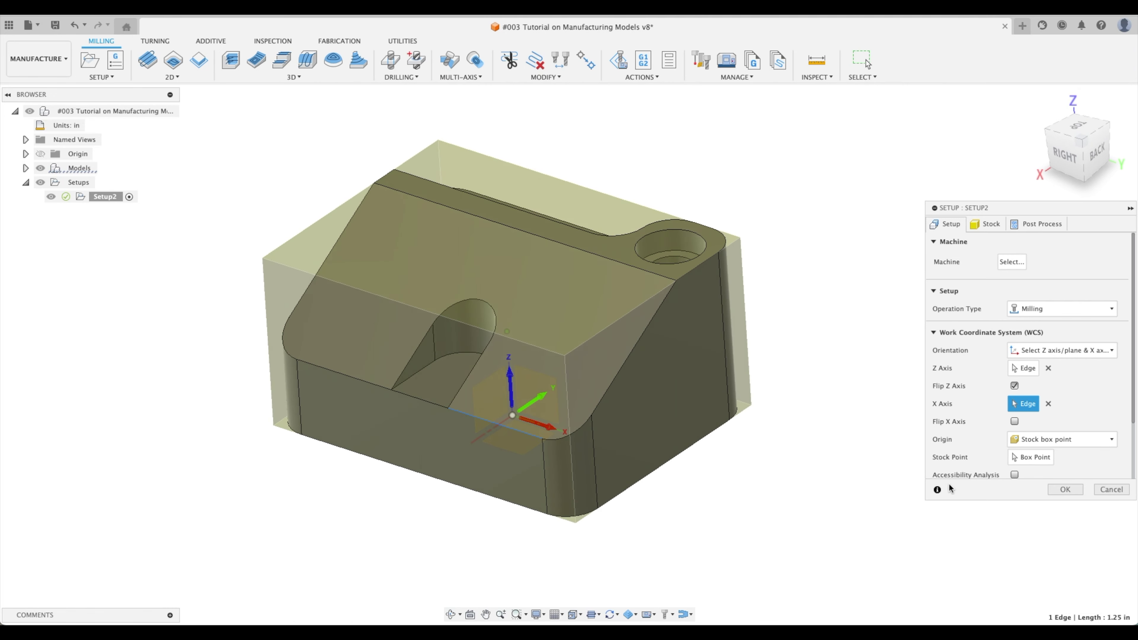
Place the setup origin at the stock box's top corner and finish Setup2.
click(1037, 462)
click(737, 240)
shift+middle_drag(790, 295, 874, 341)
scroll(978, 384, down, 3)
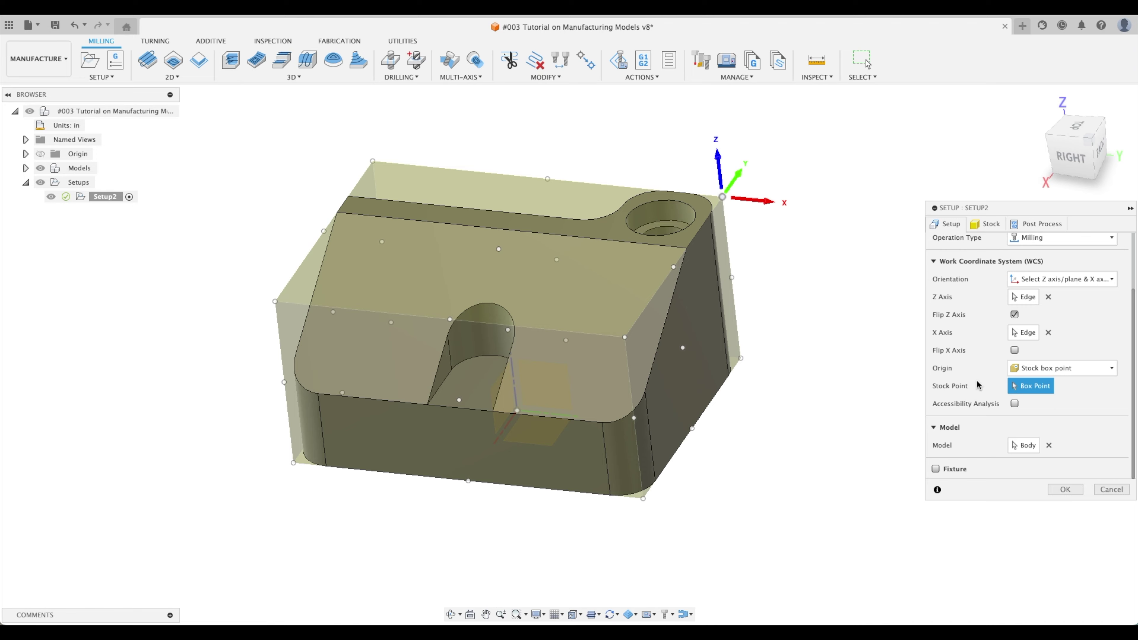
click(1065, 489)
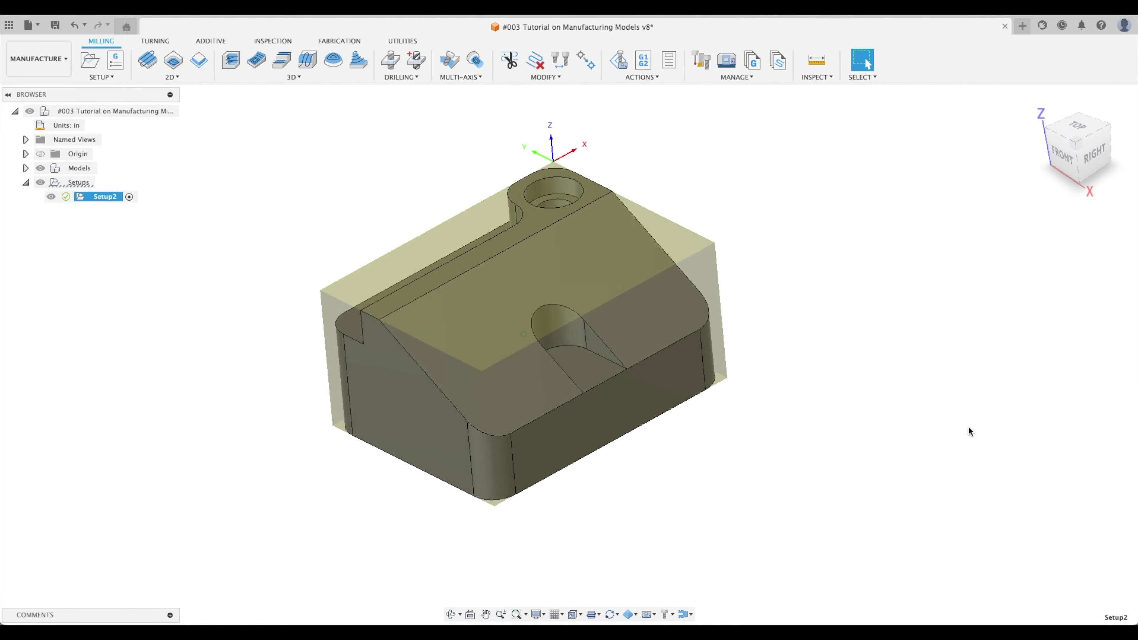
click(974, 437)
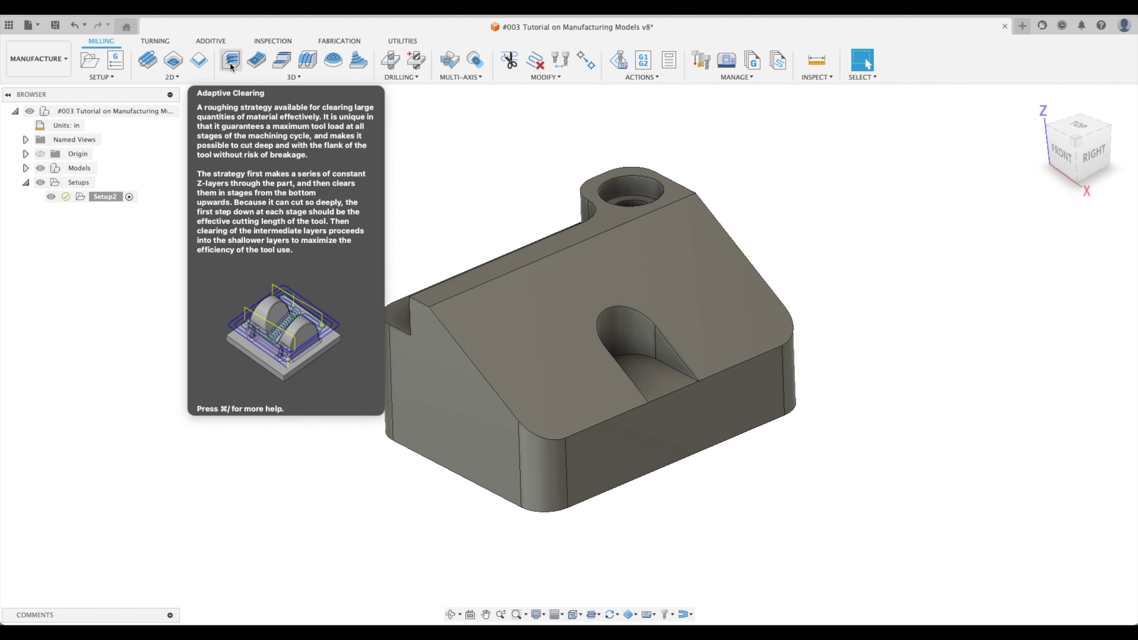
Start an Adaptive Clearing toolpath using the Ø1/2" flat endmill.
click(229, 63)
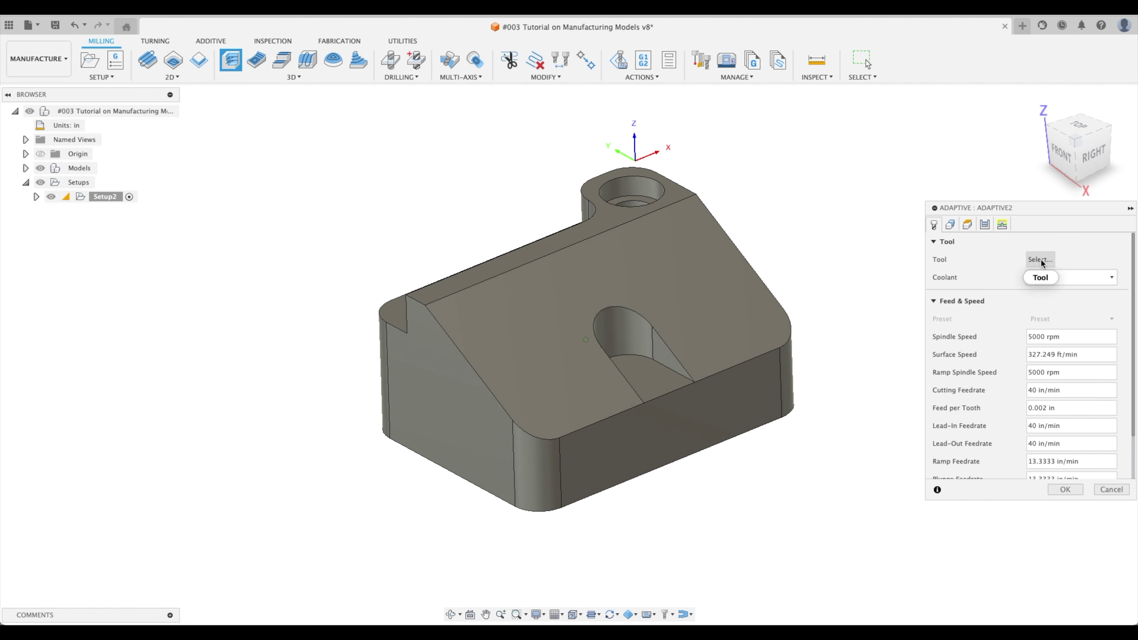
click(1039, 259)
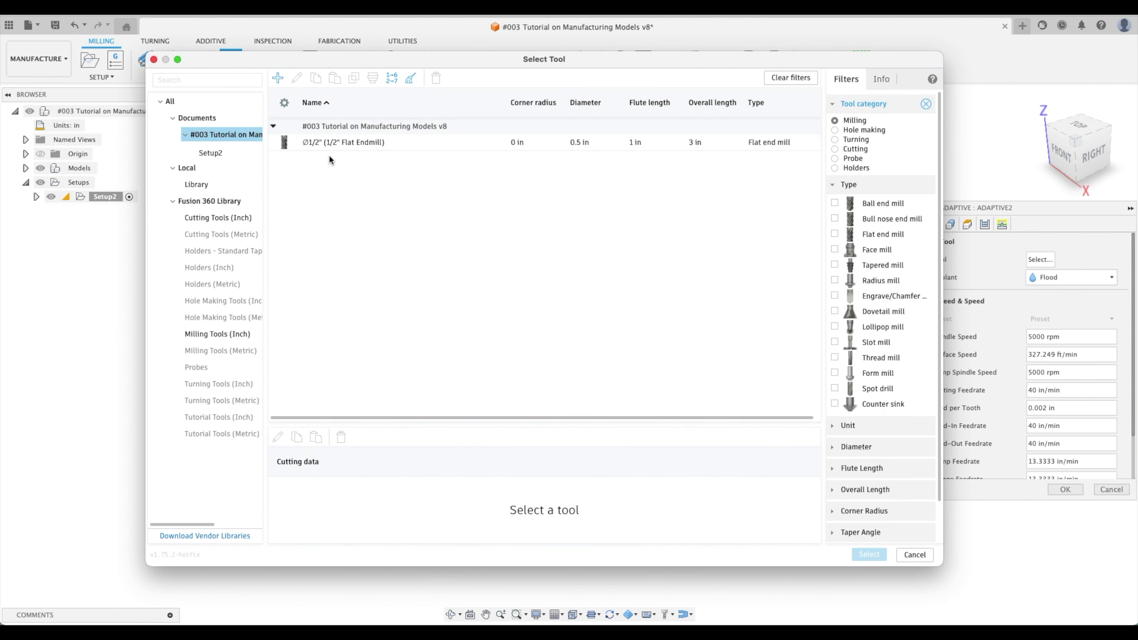
click(335, 145)
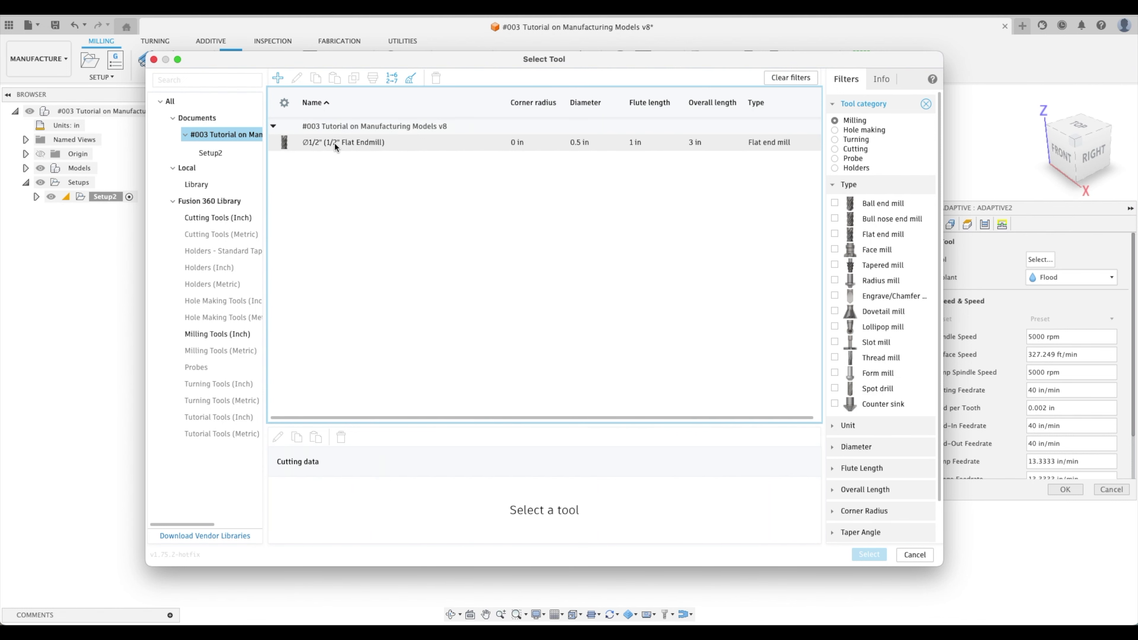
double_click(335, 143)
Limit the stock contour to the top sloped face using Face Contours.
click(951, 224)
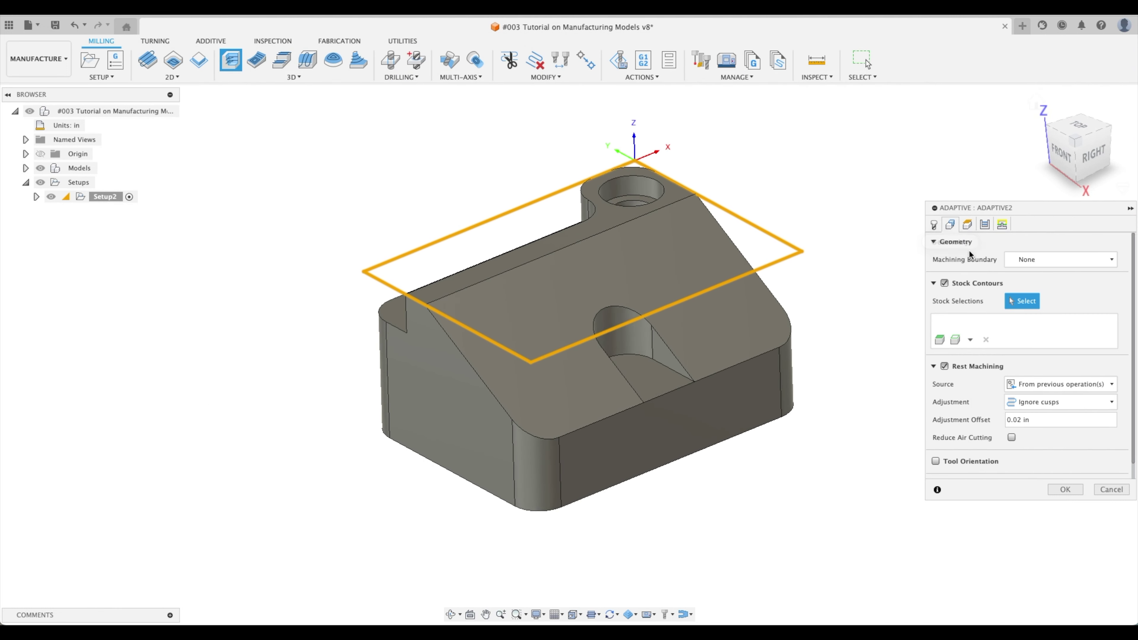
click(939, 340)
click(706, 295)
scroll(762, 370, up, 1)
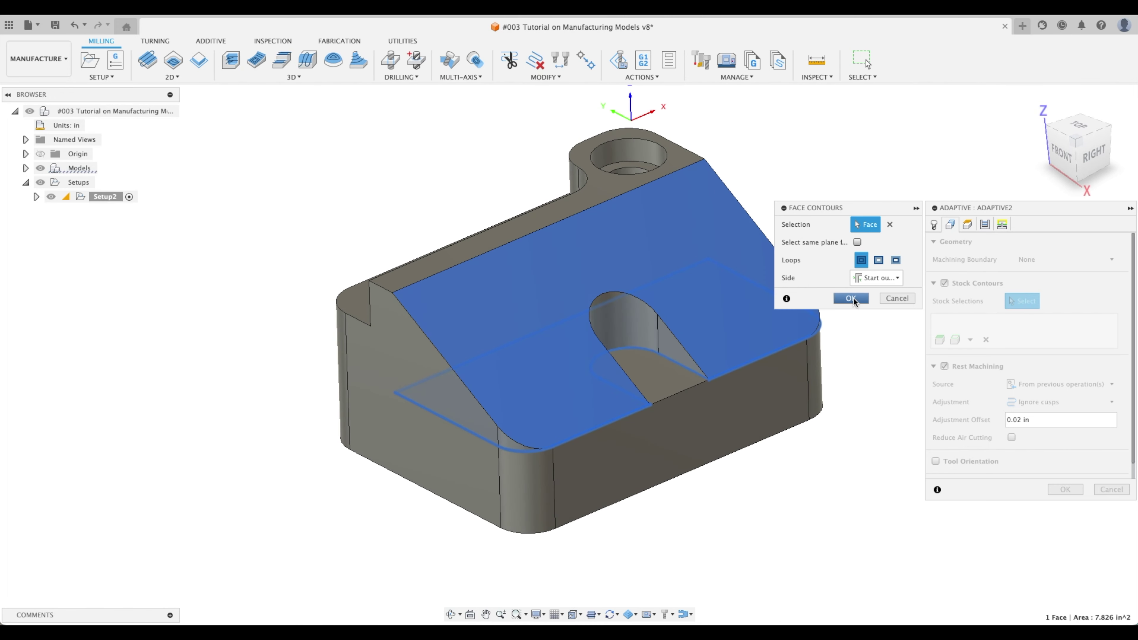
click(851, 298)
click(967, 226)
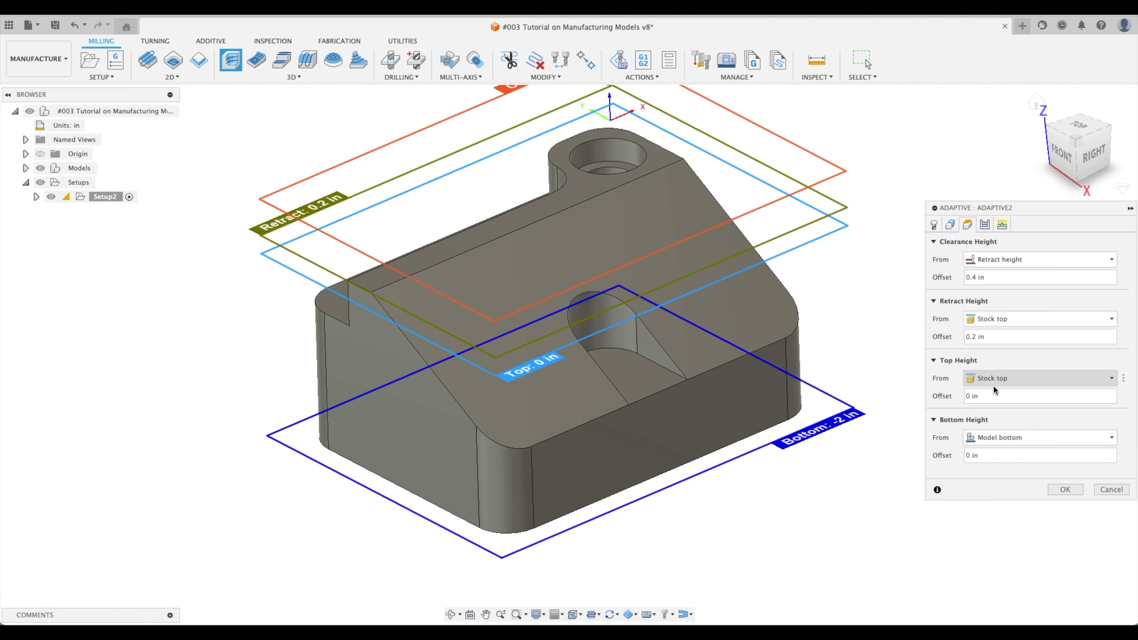
Set the bottom height from a selected model edge at -1.1 in.
click(1026, 438)
click(1004, 536)
click(716, 370)
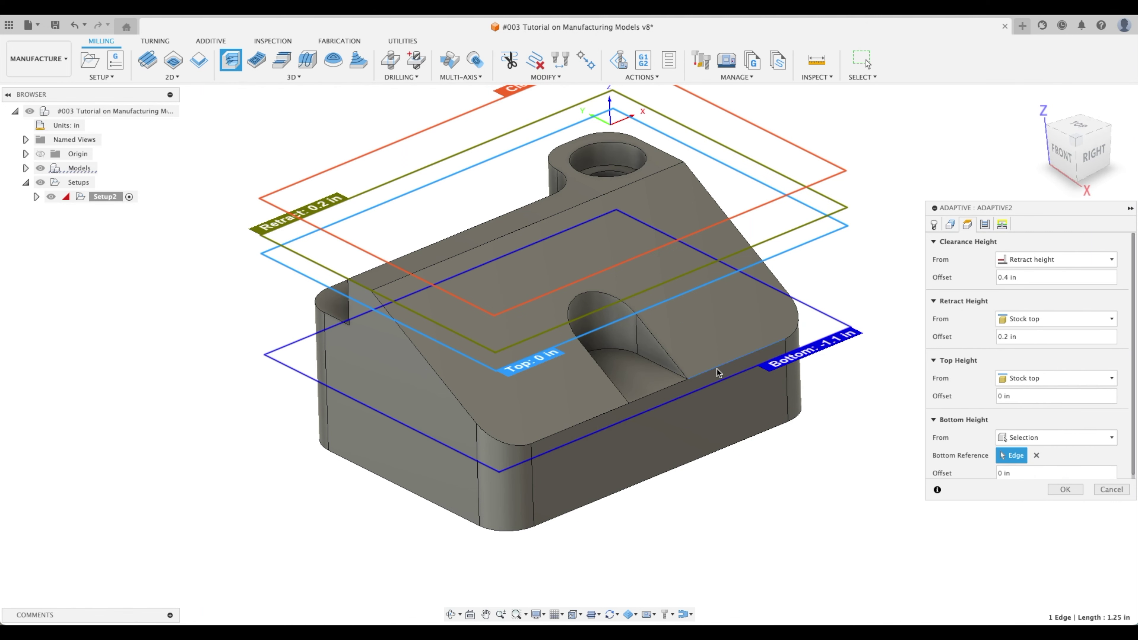
Set maximum roughing stepdown 1, fine stepdown .25 and optimal load .125.
click(985, 226)
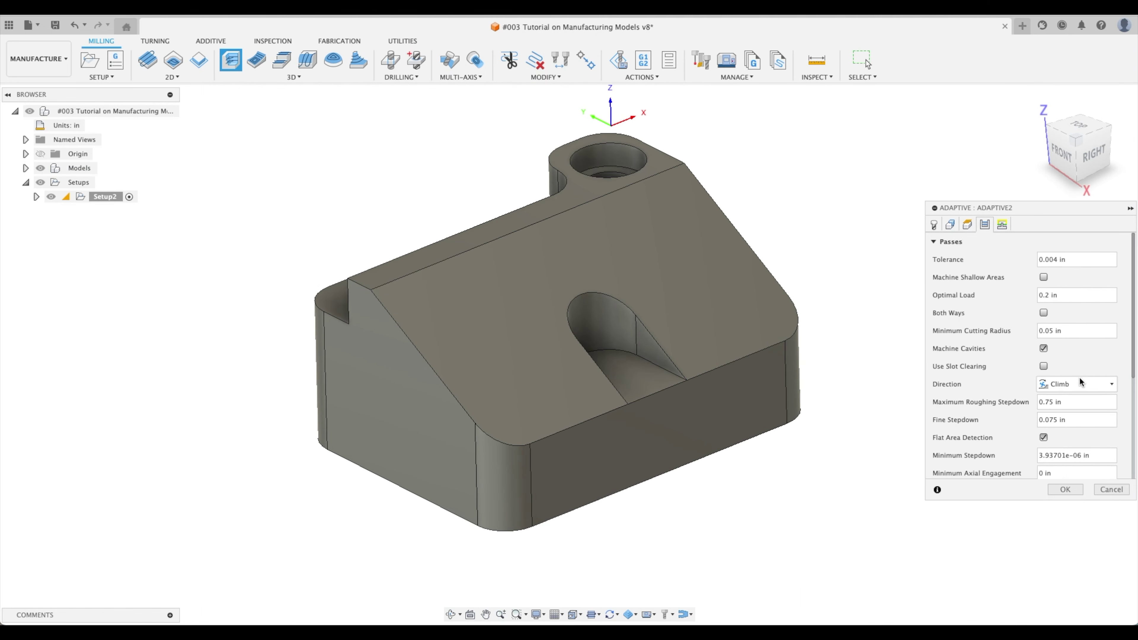
click(1045, 406)
text(1)
key(Tab)
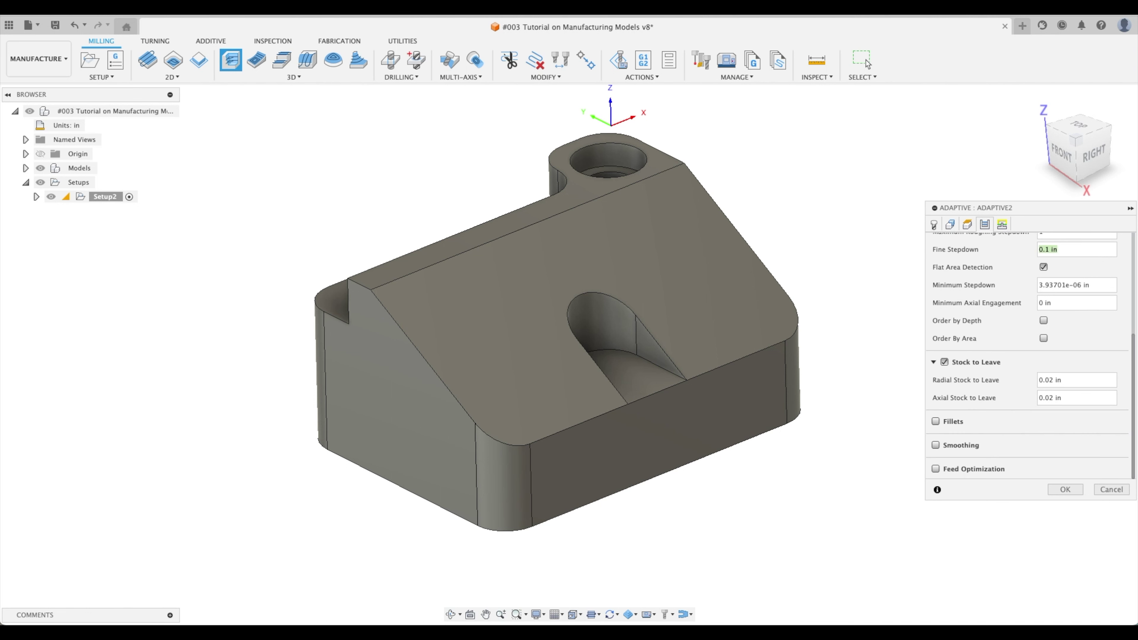
scroll(1058, 291, up, 2)
click(1069, 285)
triple_click(1069, 286)
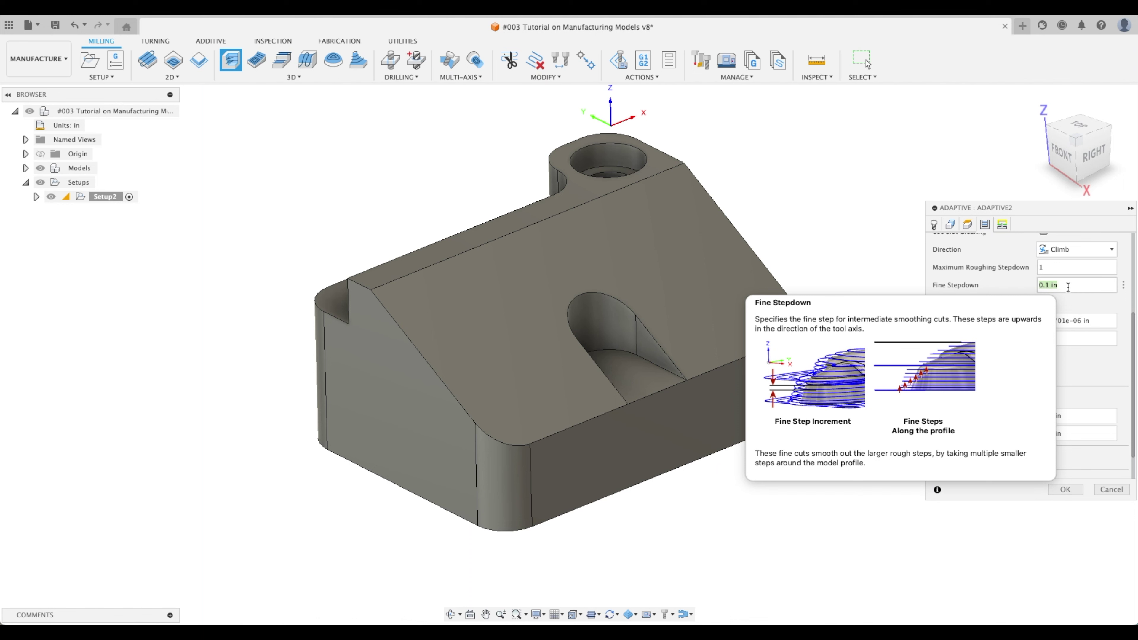
text(.25)
scroll(981, 341, up, 5)
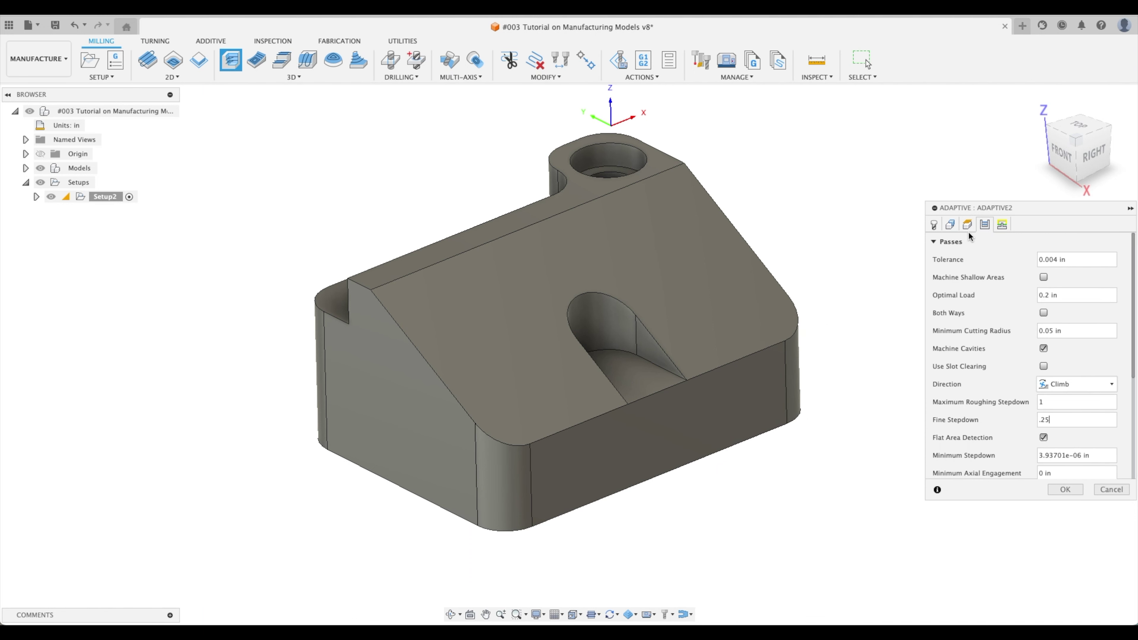
click(1071, 296)
text(.125)
Generate the Adaptive2 toolpath and play its material-removal simulation.
click(1072, 490)
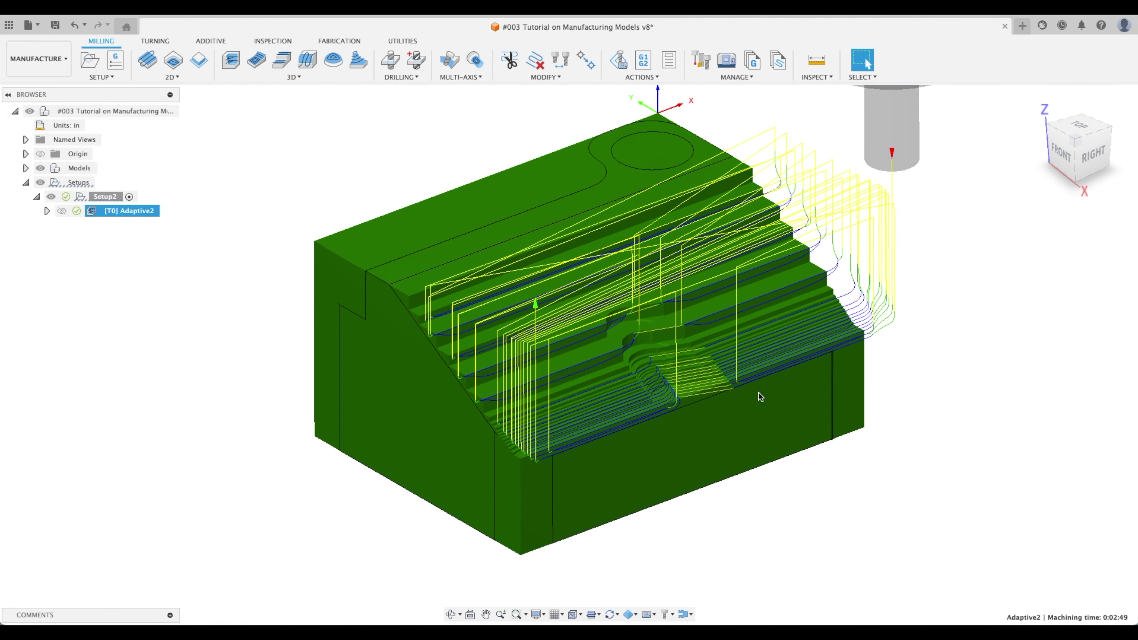
right_click(145, 212)
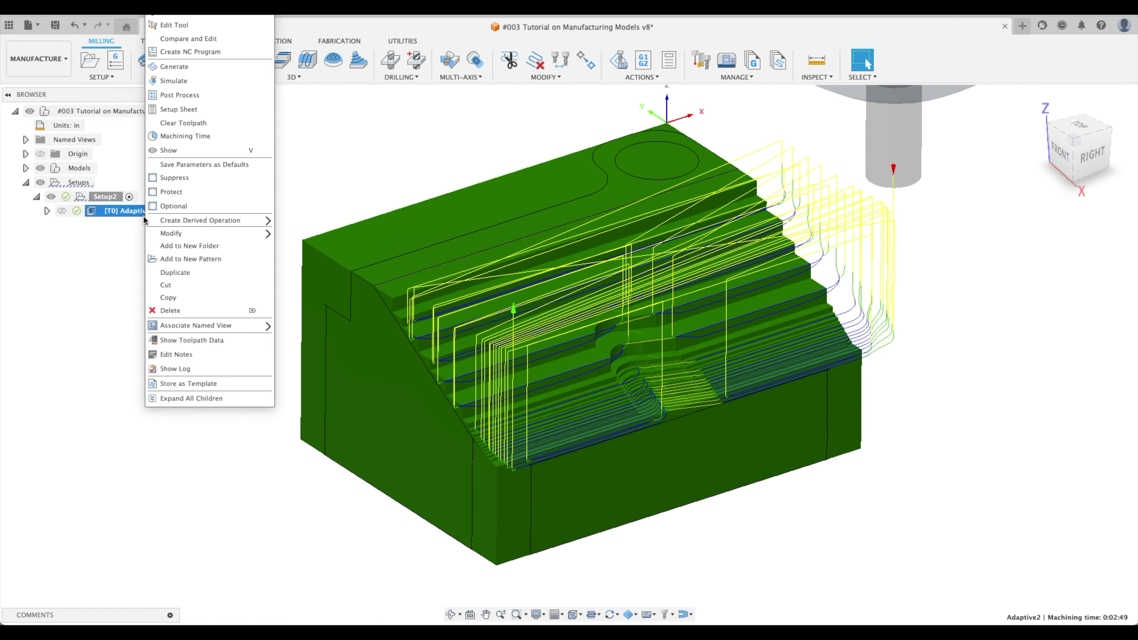
click(174, 81)
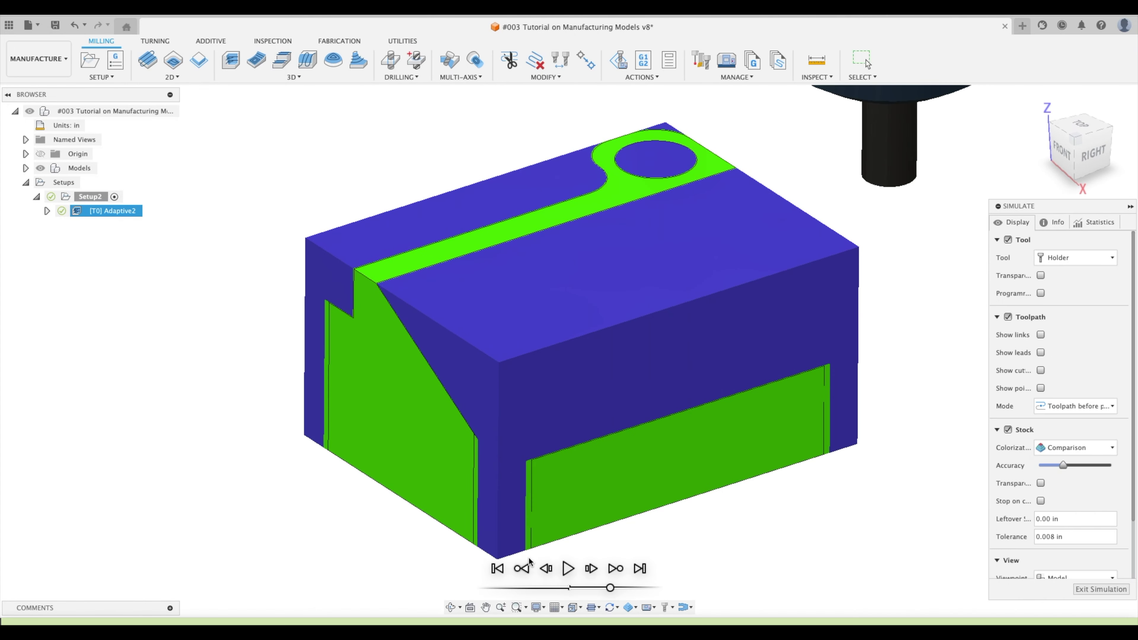
click(569, 568)
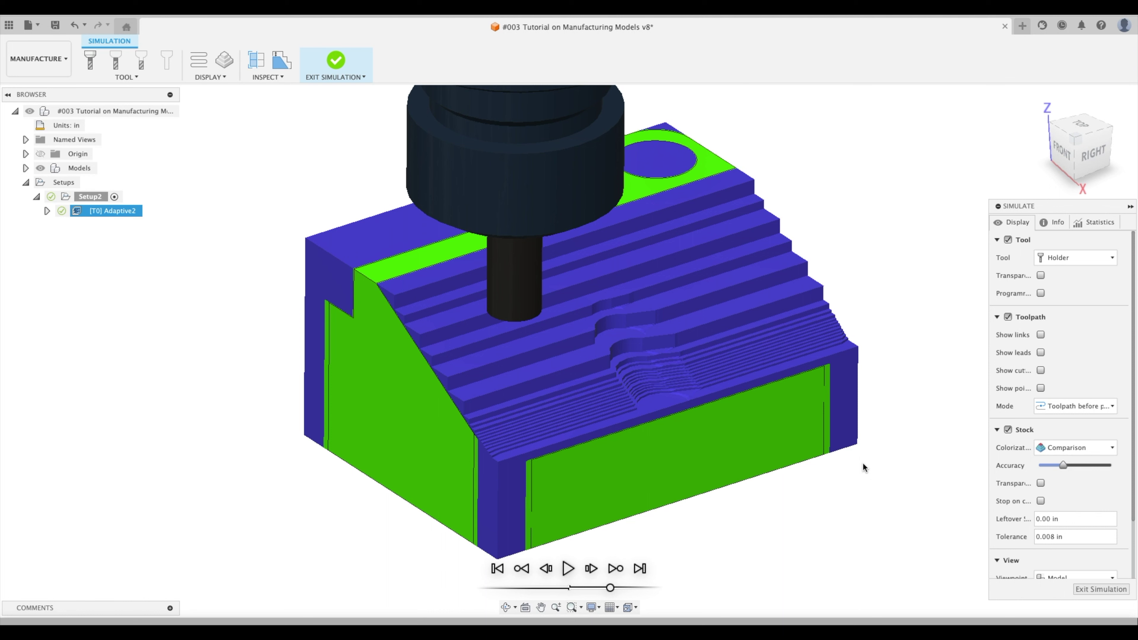
Exit the simulation and return the block to its home view.
click(1101, 589)
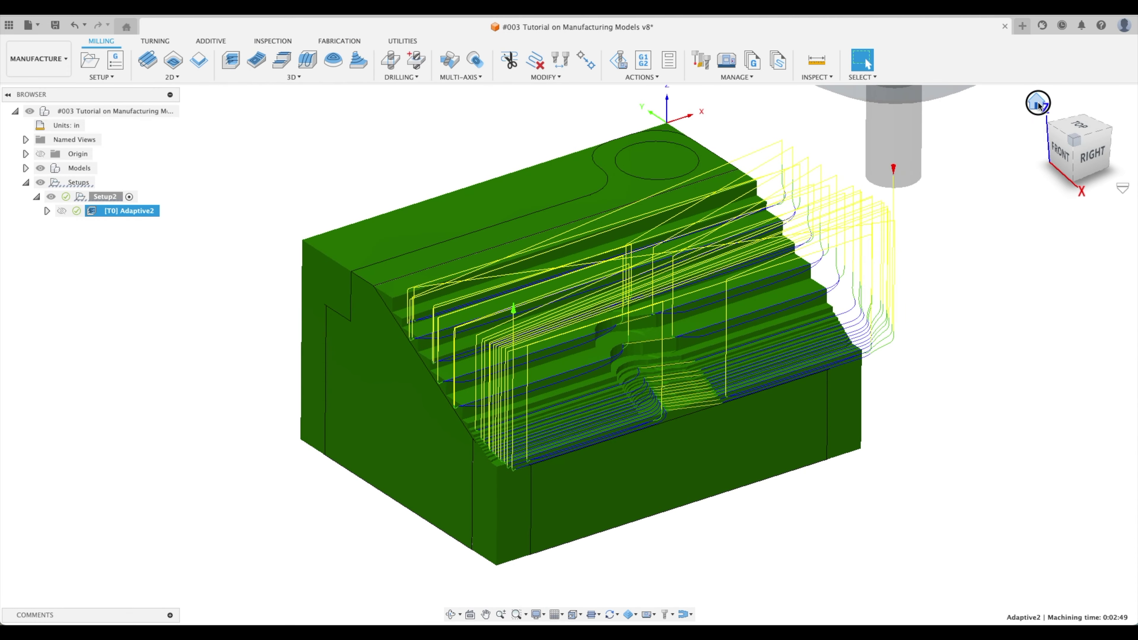
click(1036, 104)
right_click(92, 214)
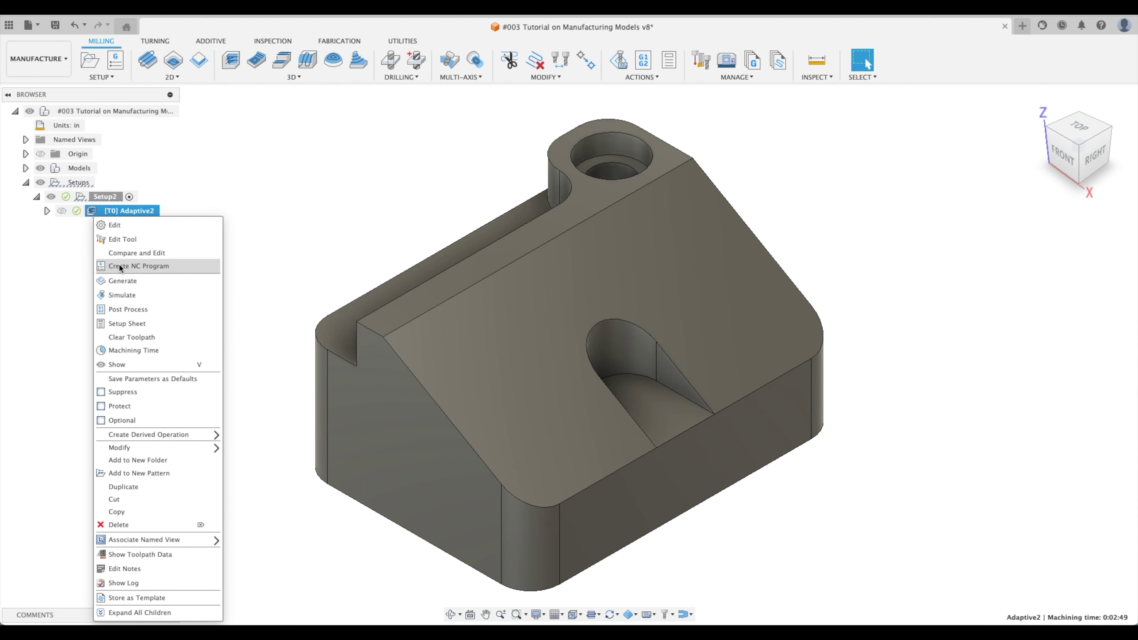
Delete the Adaptive2 operation, leaving Setup2 empty, and bring up the SETUP options.
click(146, 525)
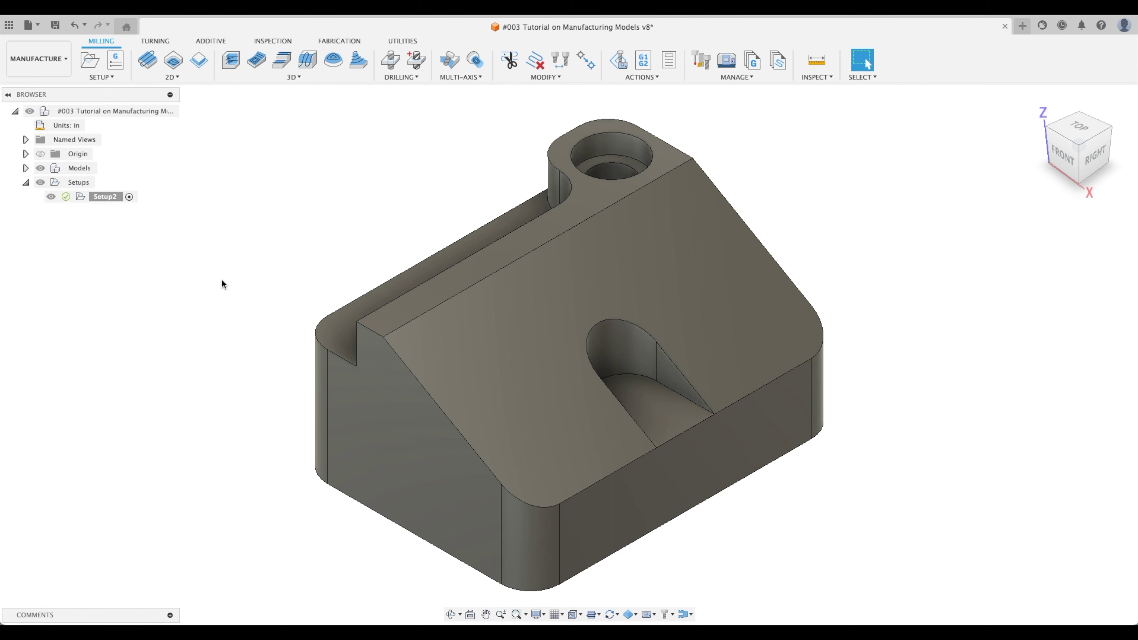
click(106, 78)
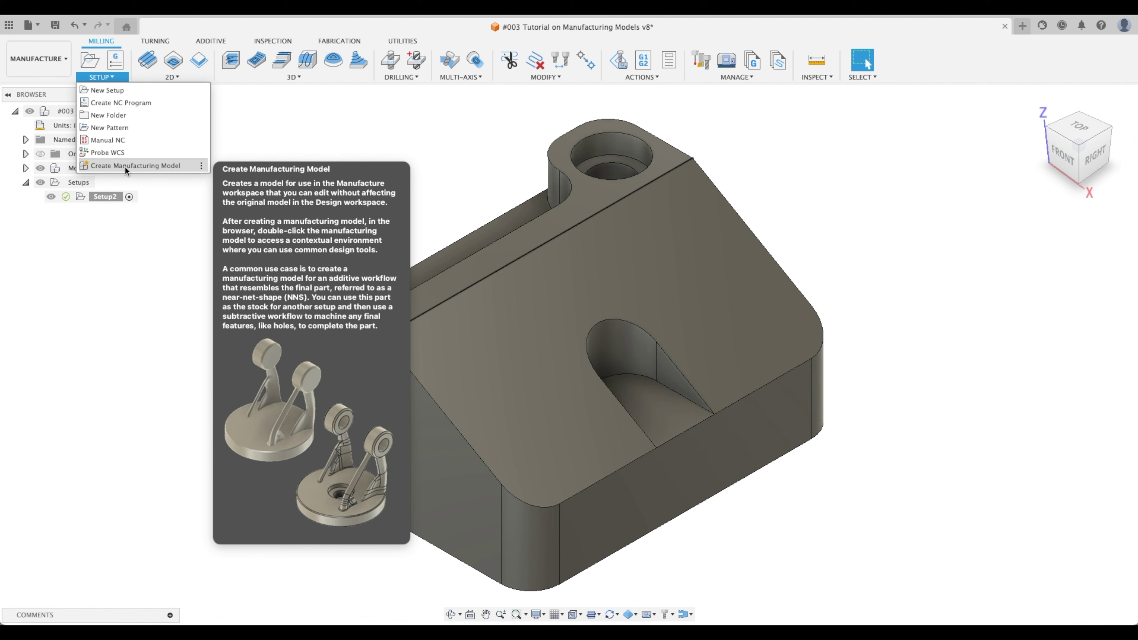
Switch to the Design workspace and back to Manufacture, with Setup2 deselected.
click(132, 257)
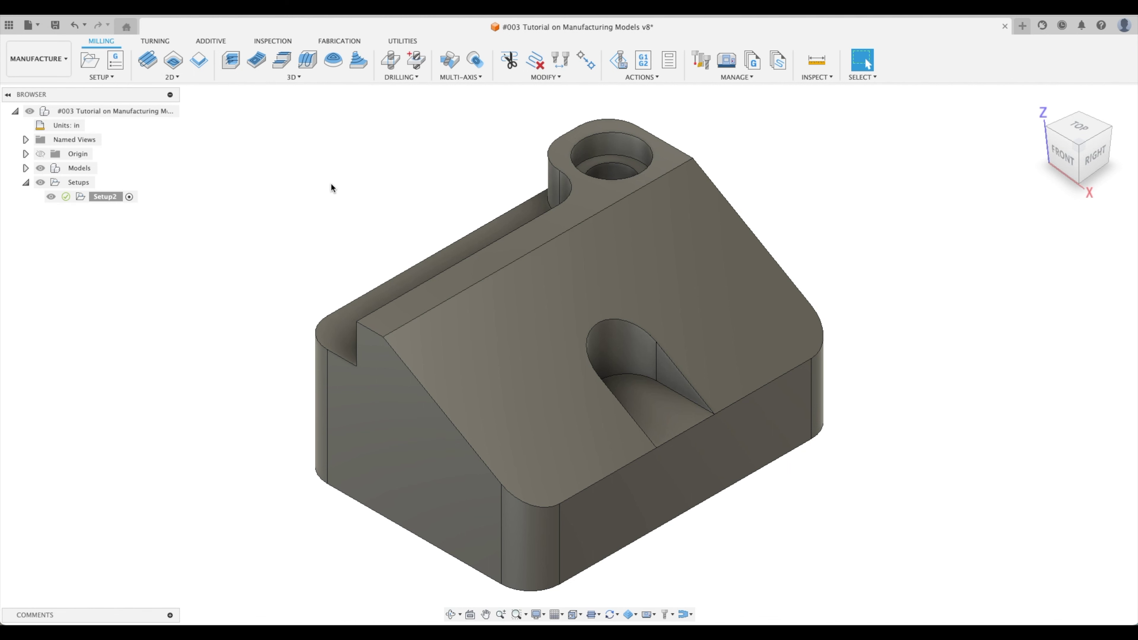
click(44, 67)
click(62, 108)
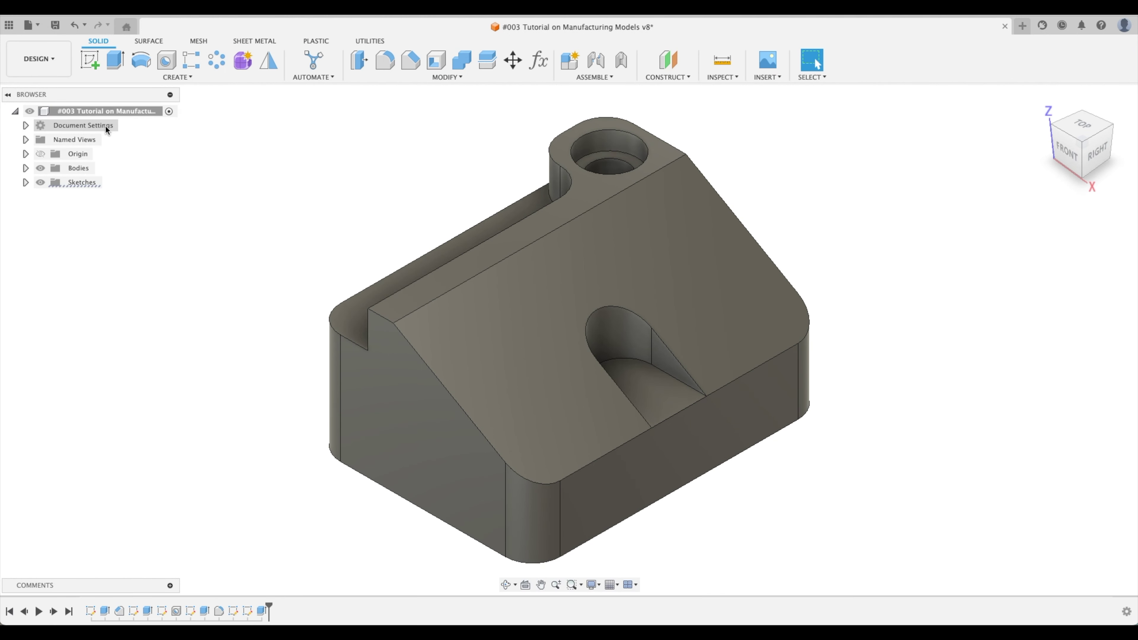
click(44, 63)
click(60, 153)
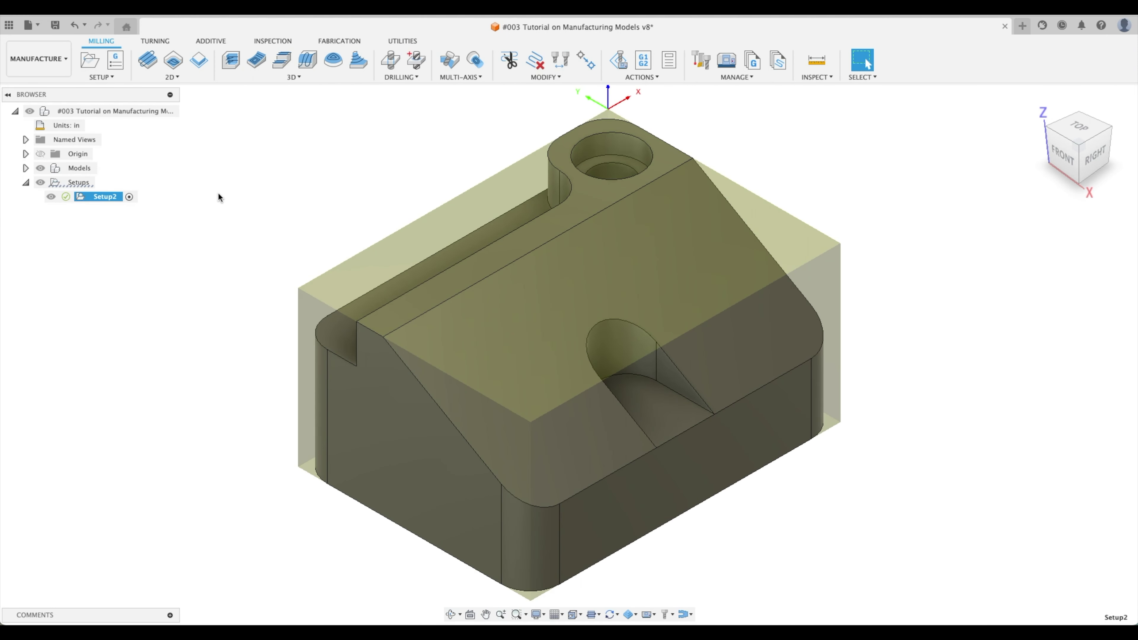
click(227, 192)
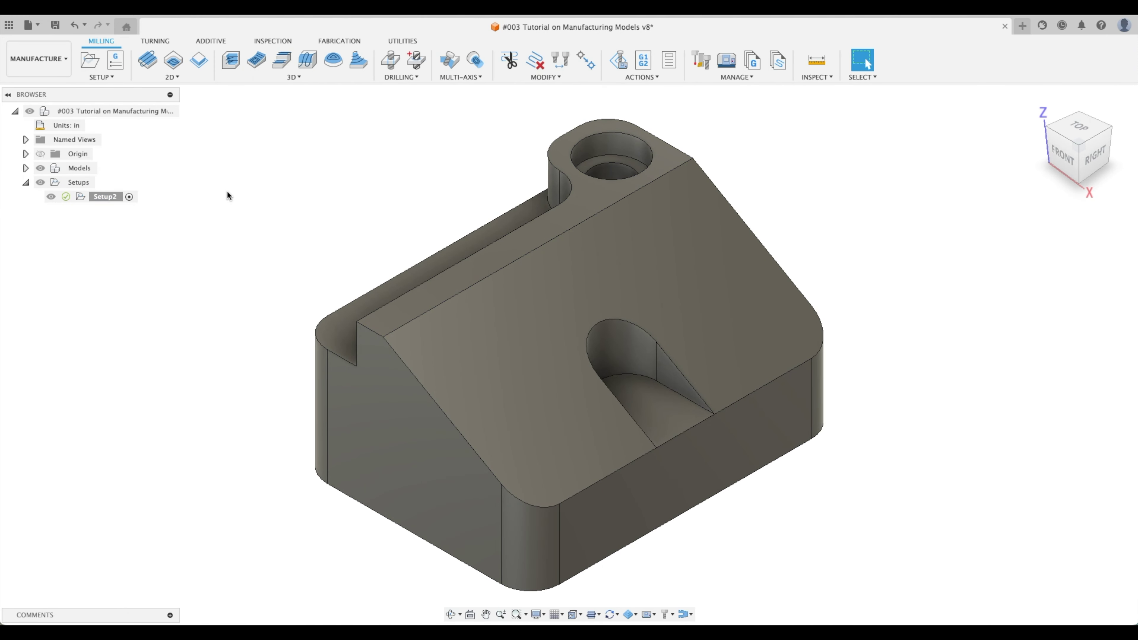
Create Manufacturing Model 1 from the SETUP options.
click(107, 77)
click(126, 165)
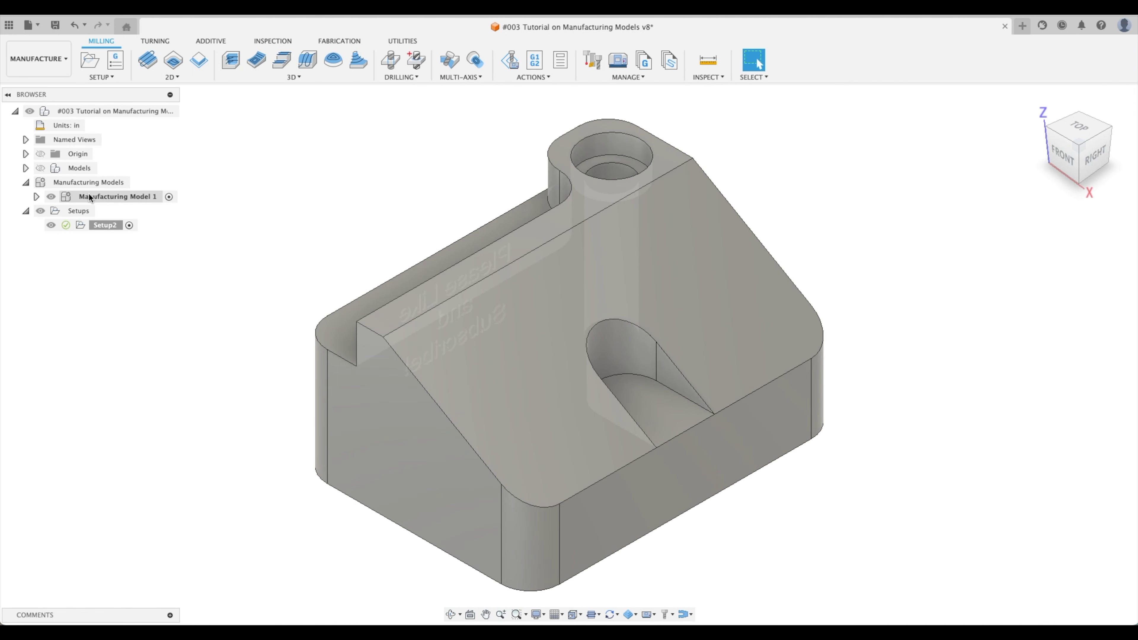
click(102, 77)
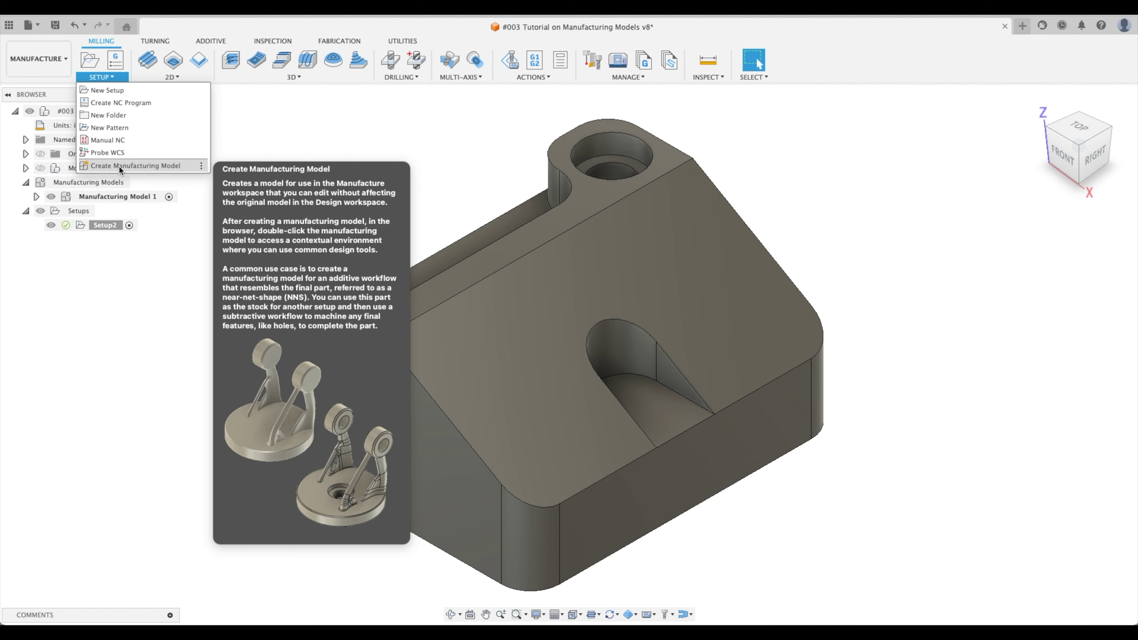
click(137, 337)
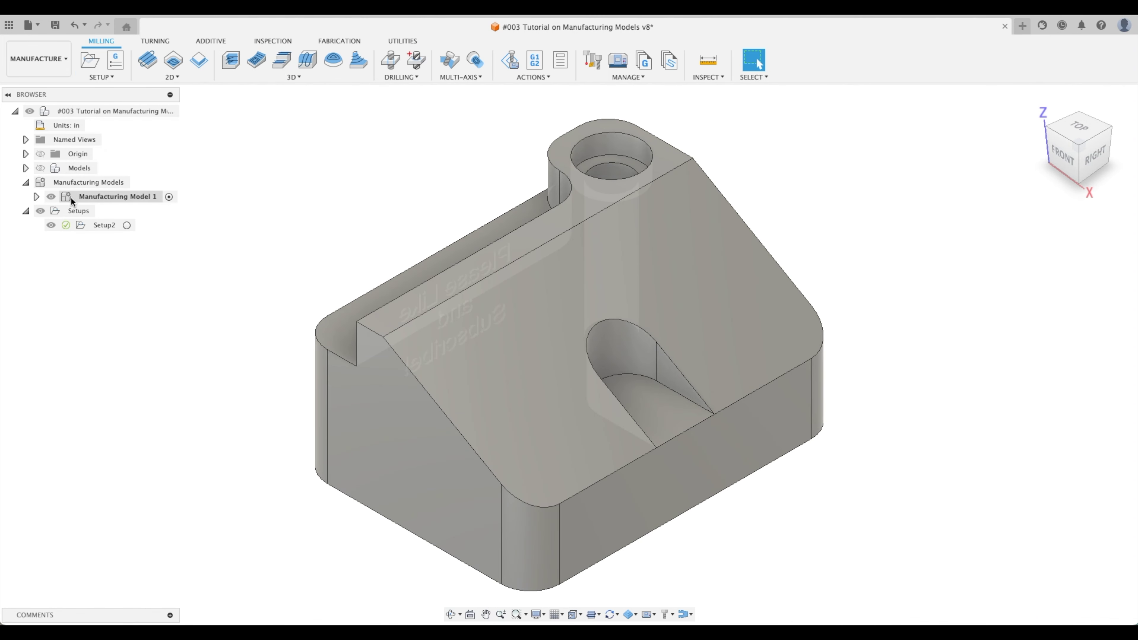
Edit Manufacturing Model 1 and select both corner fillet faces and all slot faces.
double_click(70, 197)
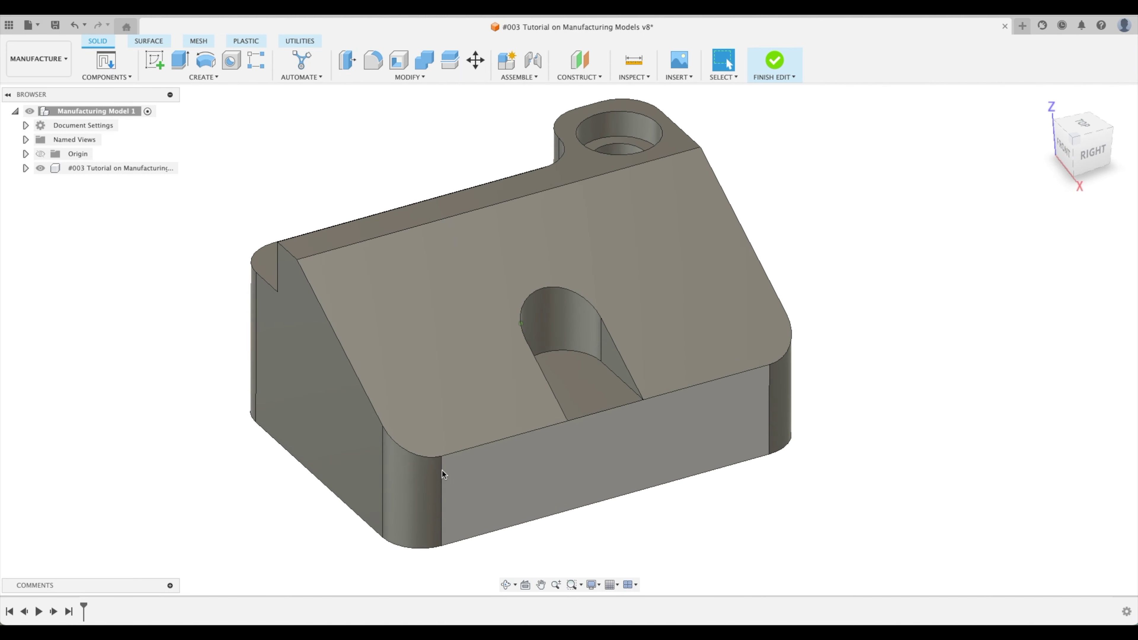
click(423, 486)
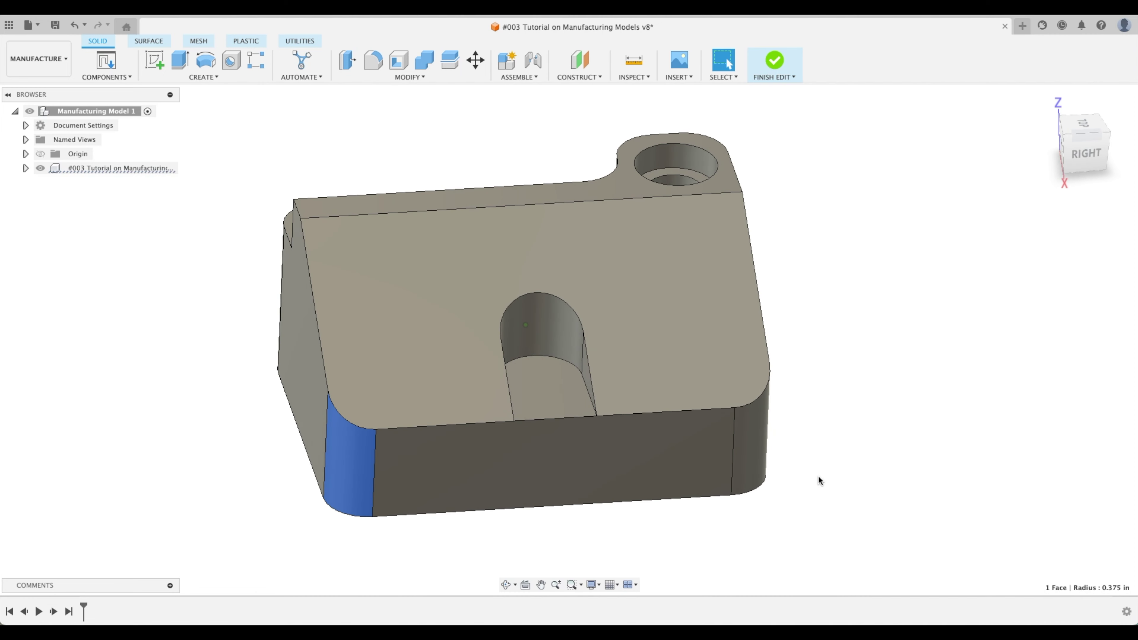
shift+click(753, 451)
shift+middle_drag(871, 476, 812, 480)
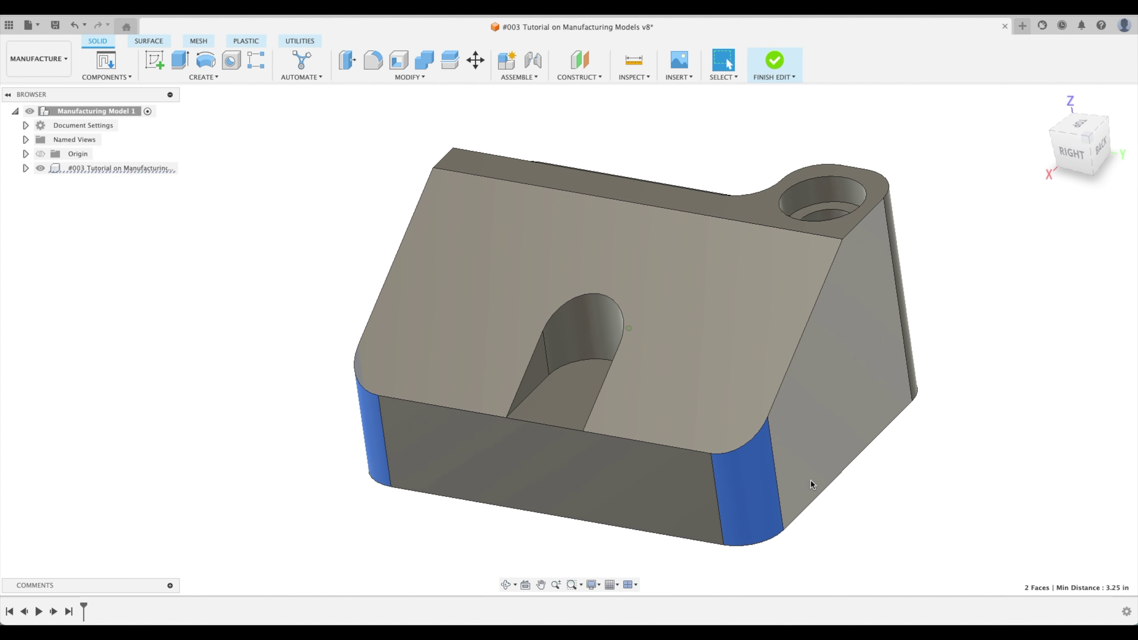
shift+click(542, 365)
shift+click(572, 394)
shift+middle_drag(650, 441, 735, 403)
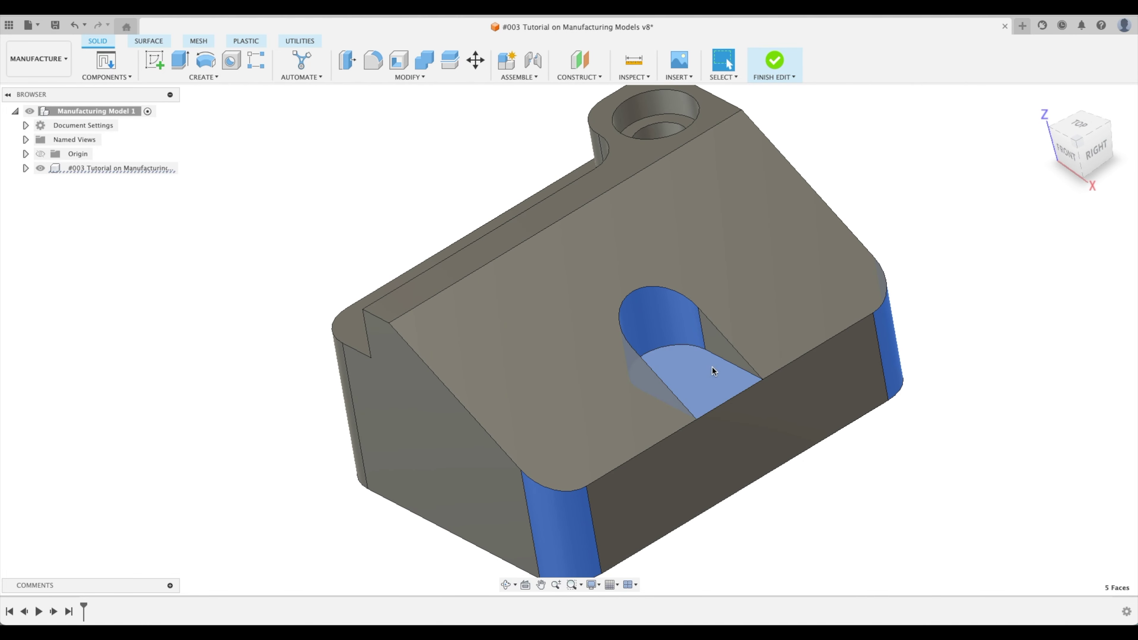
shift+click(716, 343)
Delete the selected fillet and slot faces and finish editing the manufacturing model.
key(Delete)
shift+middle_drag(716, 344, 919, 307)
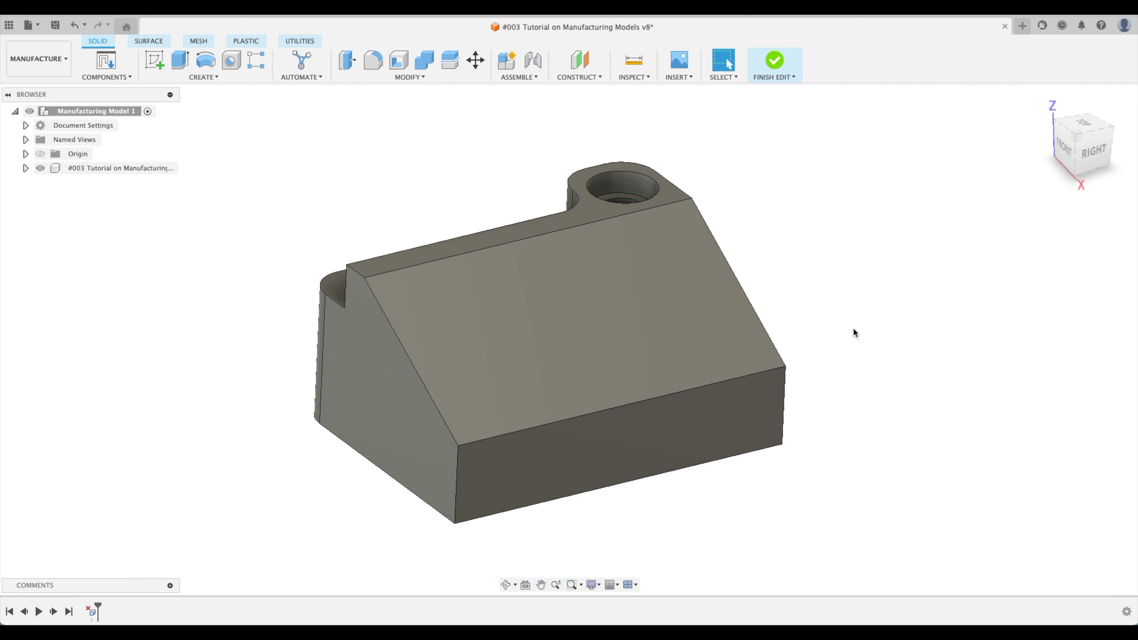
click(775, 65)
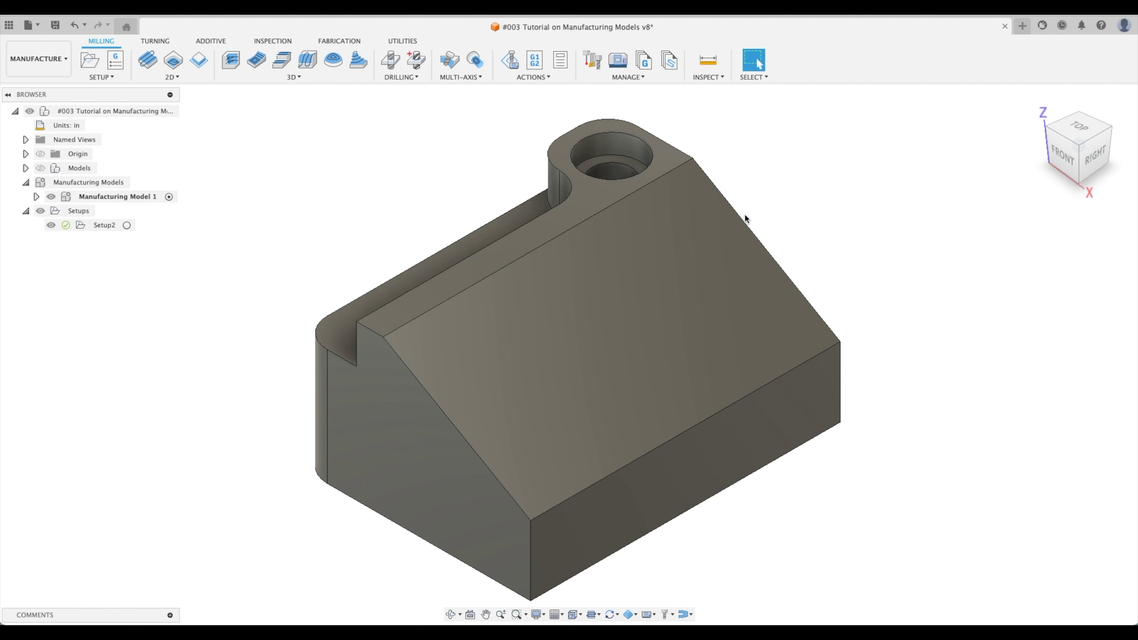
click(106, 78)
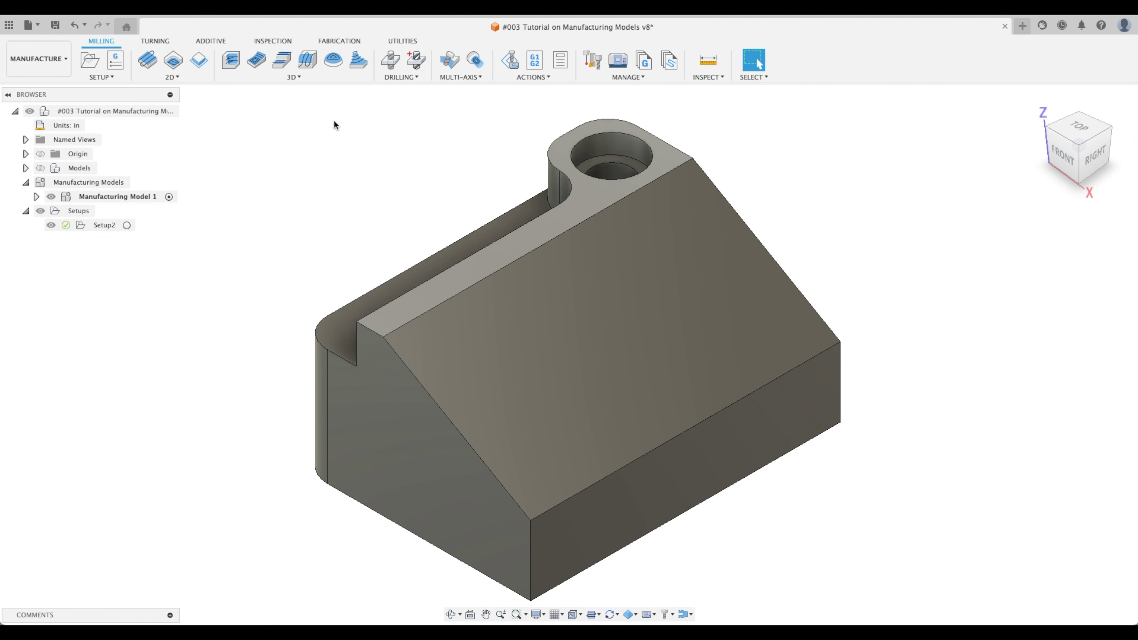
click(34, 65)
In Design, sketch a 0.742 in diameter circle on the part's left side face.
click(36, 86)
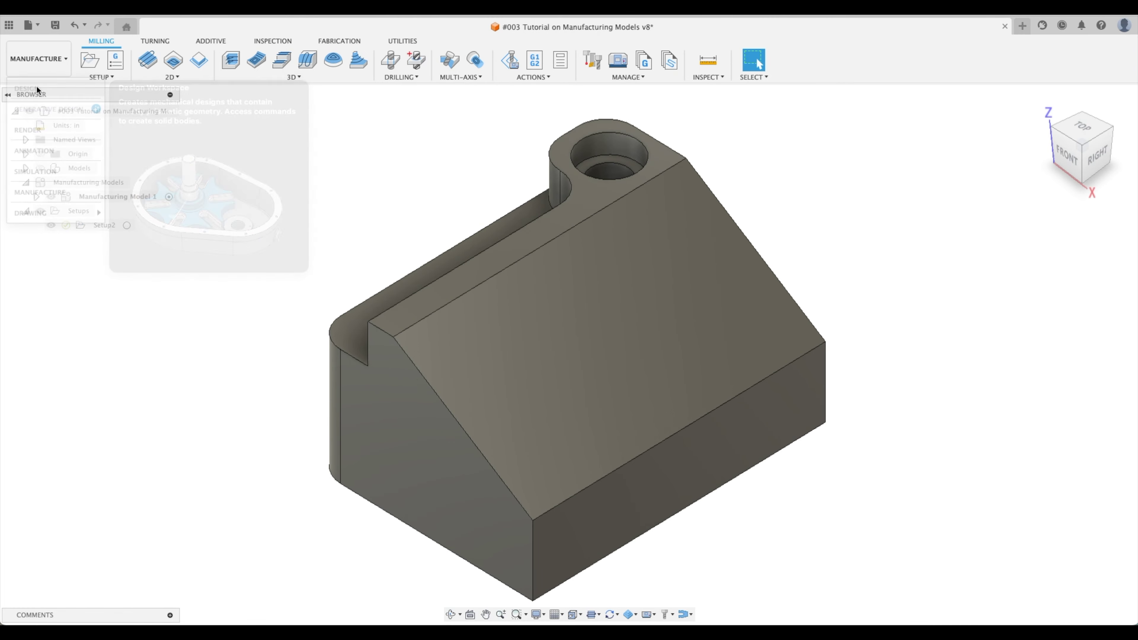
click(89, 67)
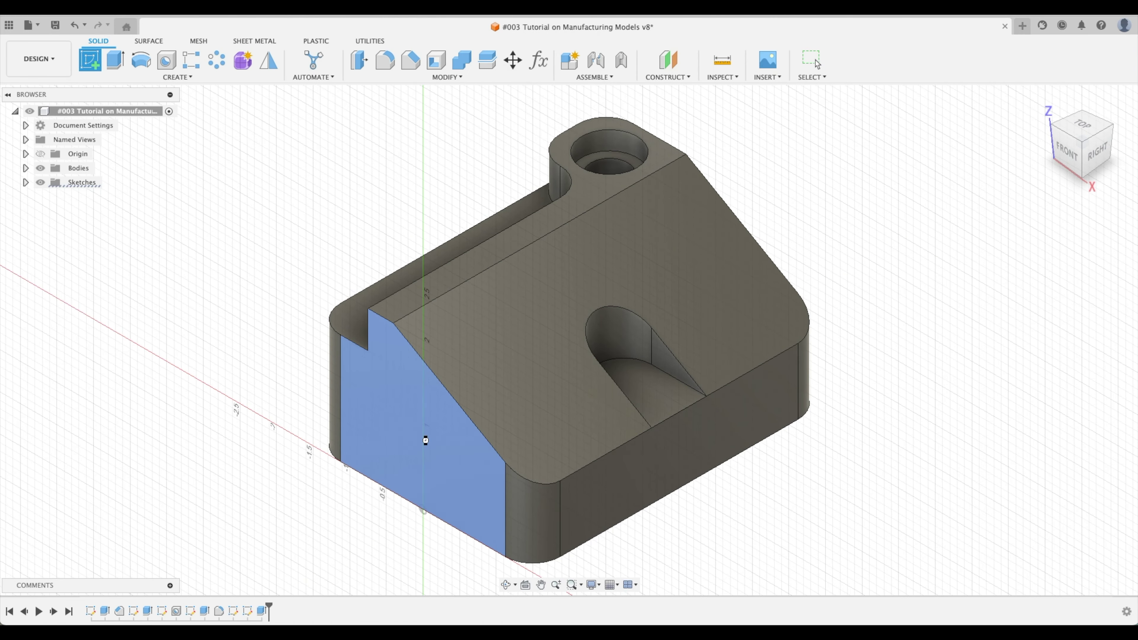
click(422, 437)
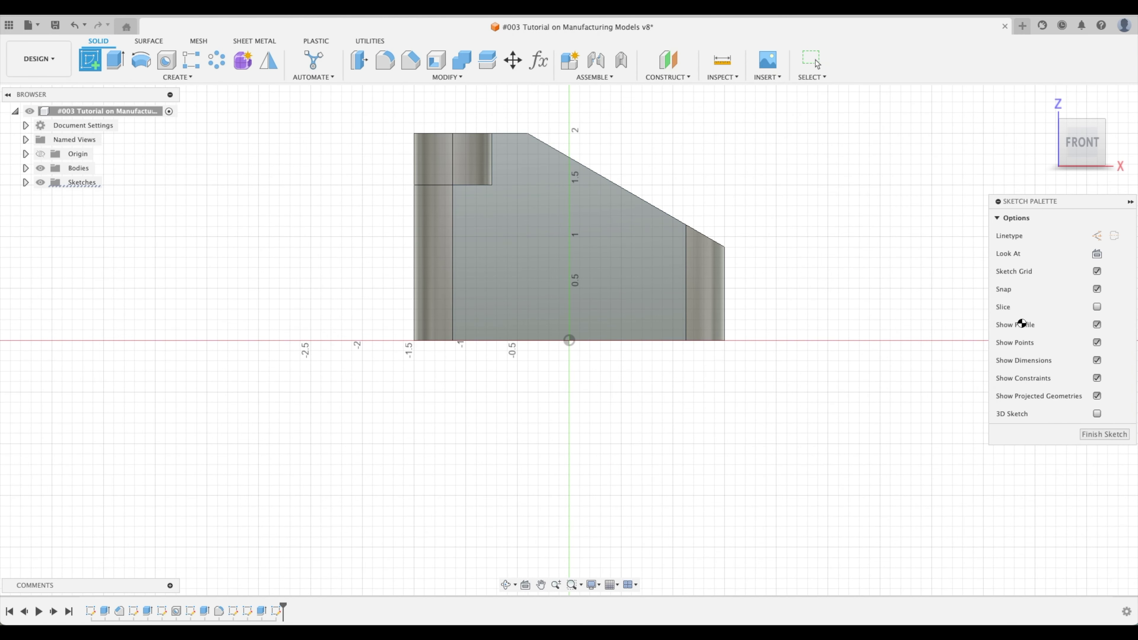
click(141, 60)
click(507, 226)
click(535, 255)
shift+middle_drag(535, 256, 1092, 589)
click(1103, 493)
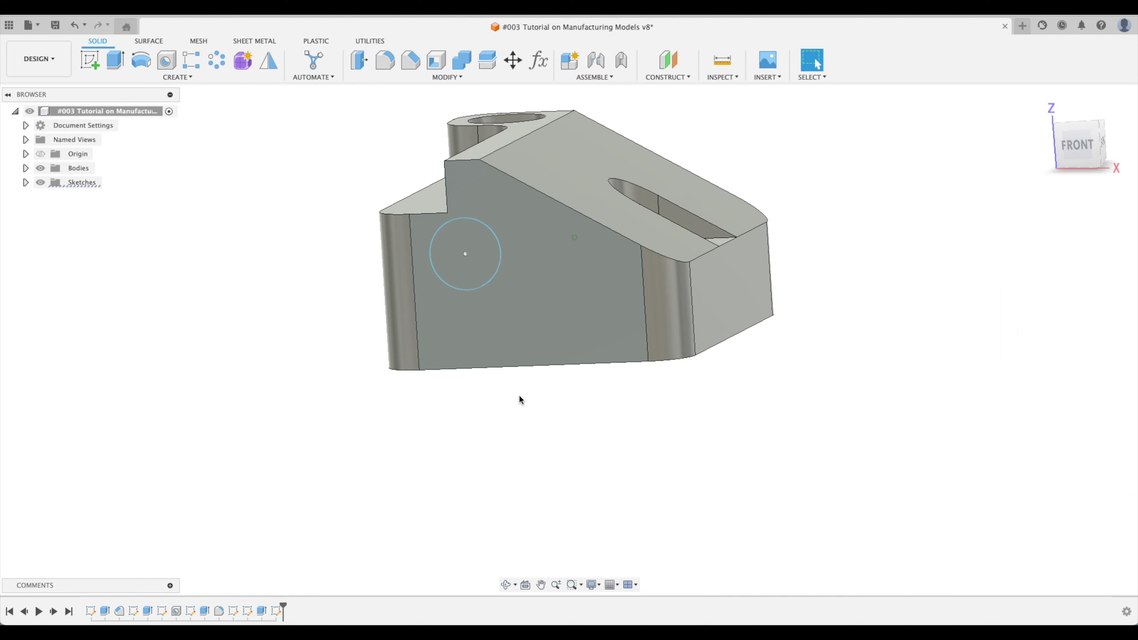
Extrude the circle 2.30 in as a joined cylindrical pin.
key(e)
click(452, 275)
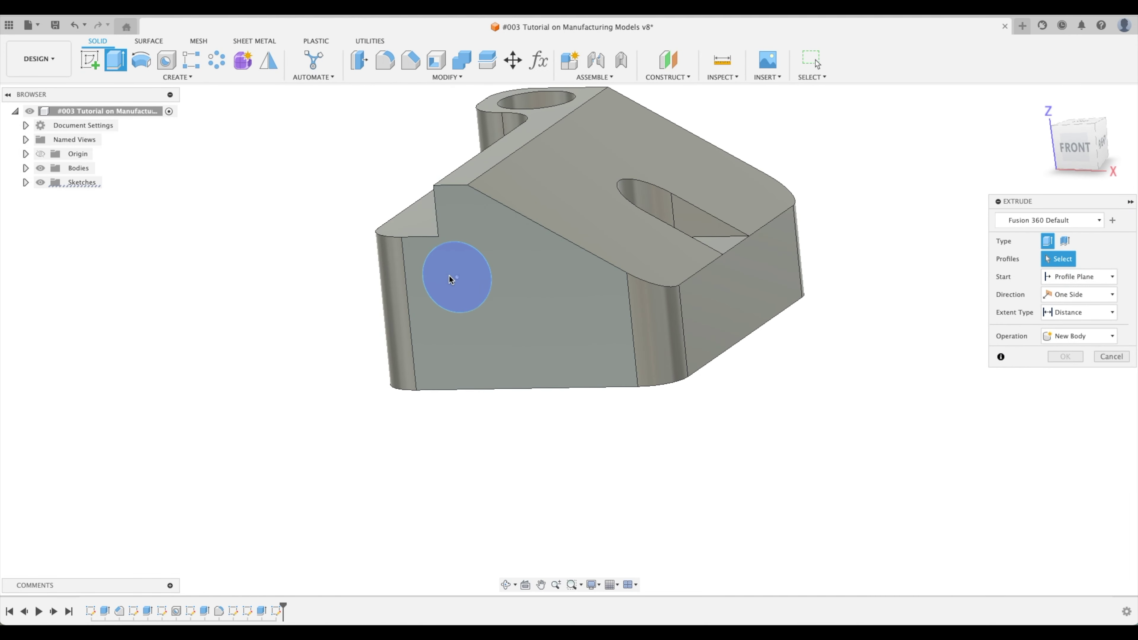
drag(401, 328, 421, 381)
shift+middle_drag(422, 382, 1065, 392)
click(1065, 392)
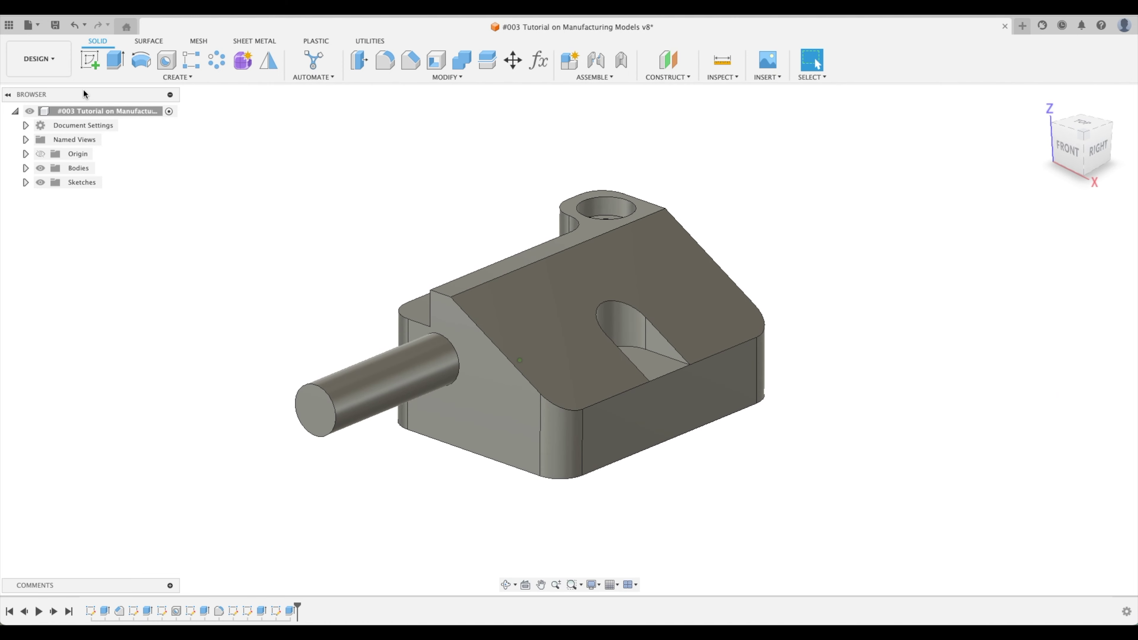
click(51, 69)
click(51, 68)
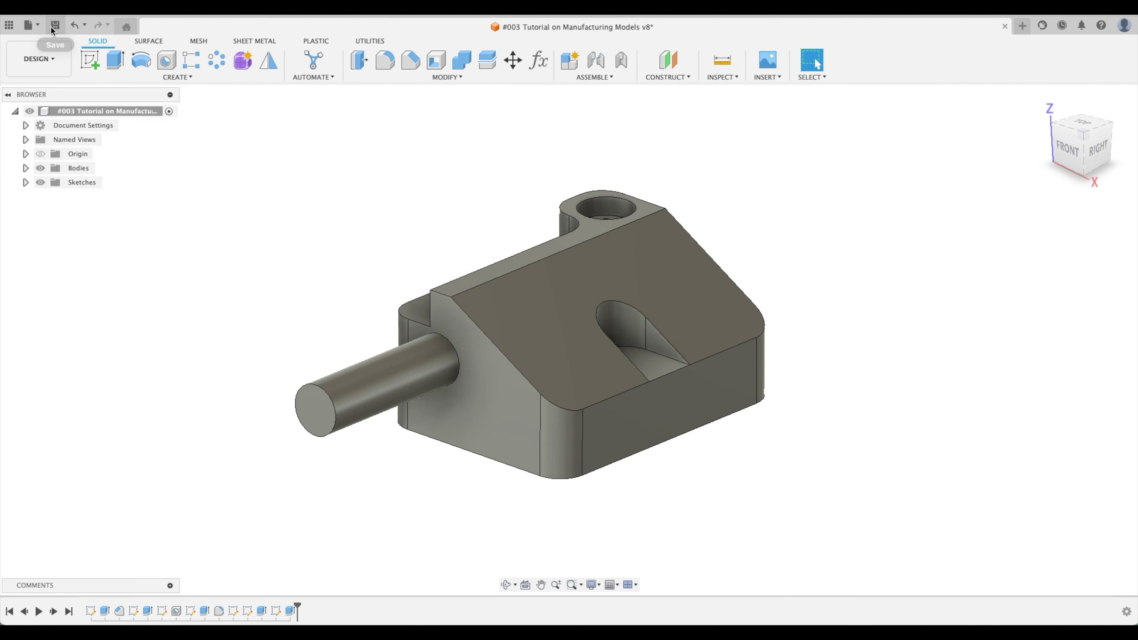
Save the pinned design as version v9, switch to Manufacture, and hide Manufacturing Model 1.
key(super+s)
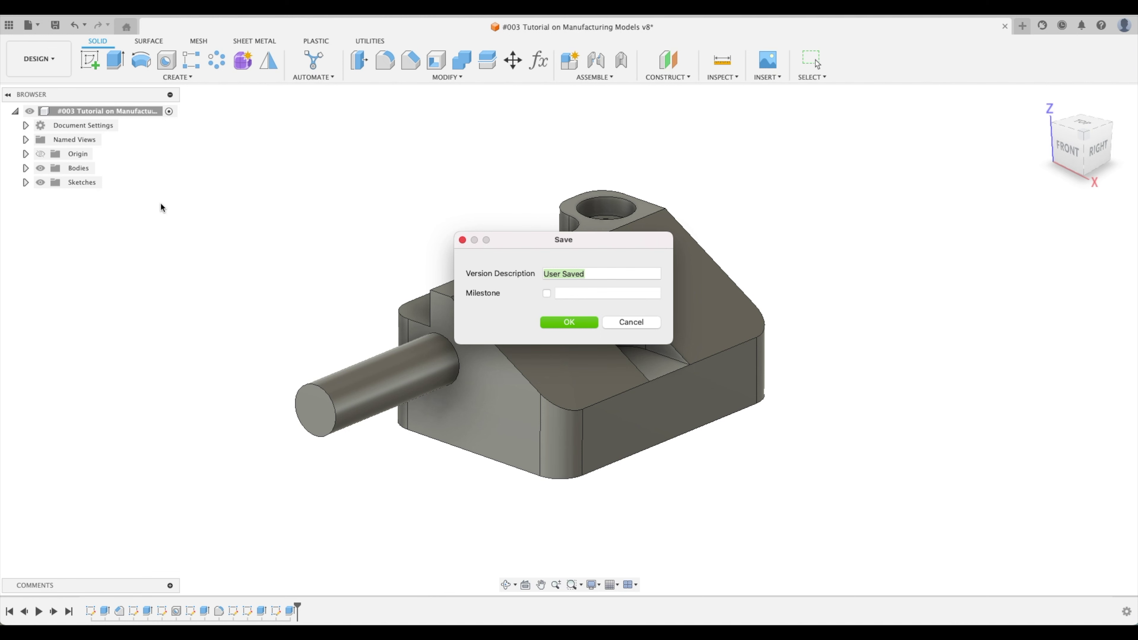
key(Return)
click(45, 65)
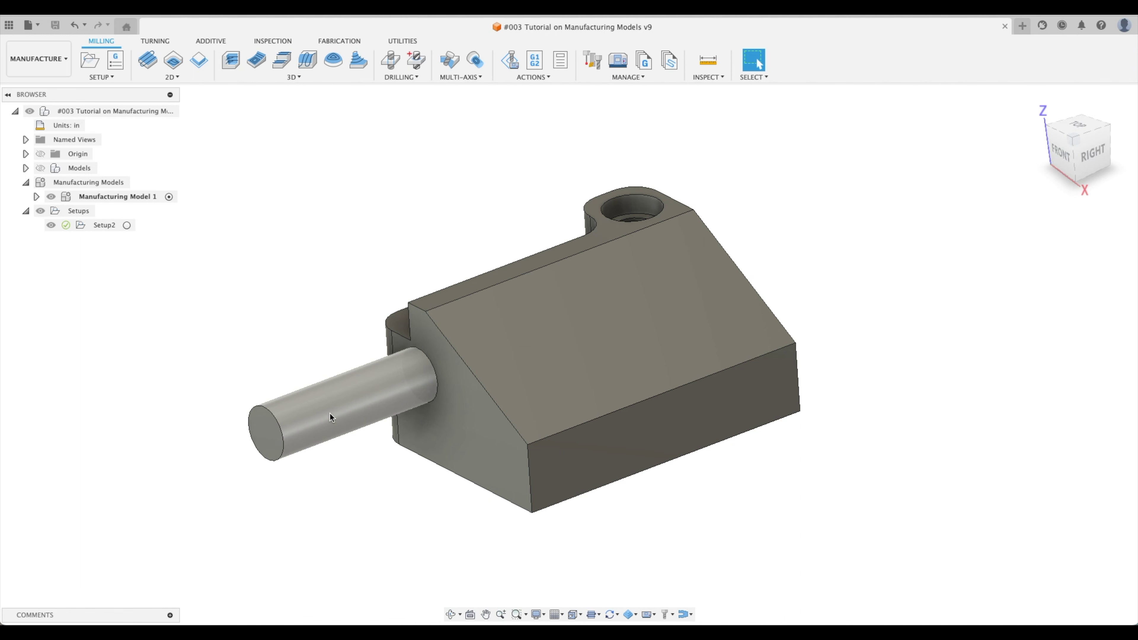
click(51, 196)
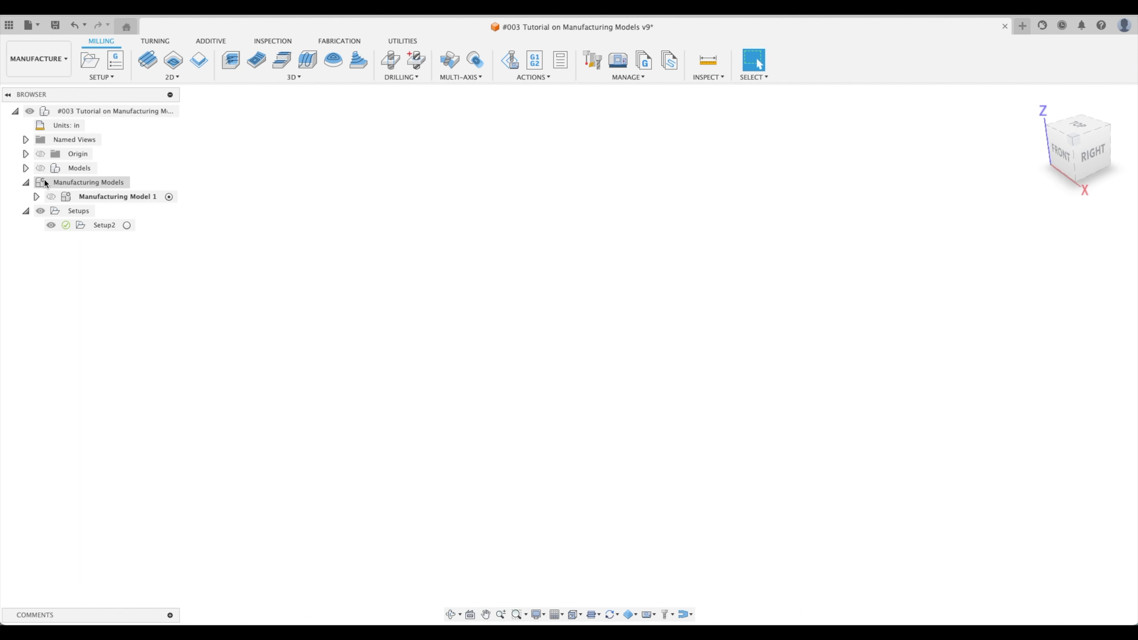
Show the original design model and check the contents of the Models folder.
click(40, 168)
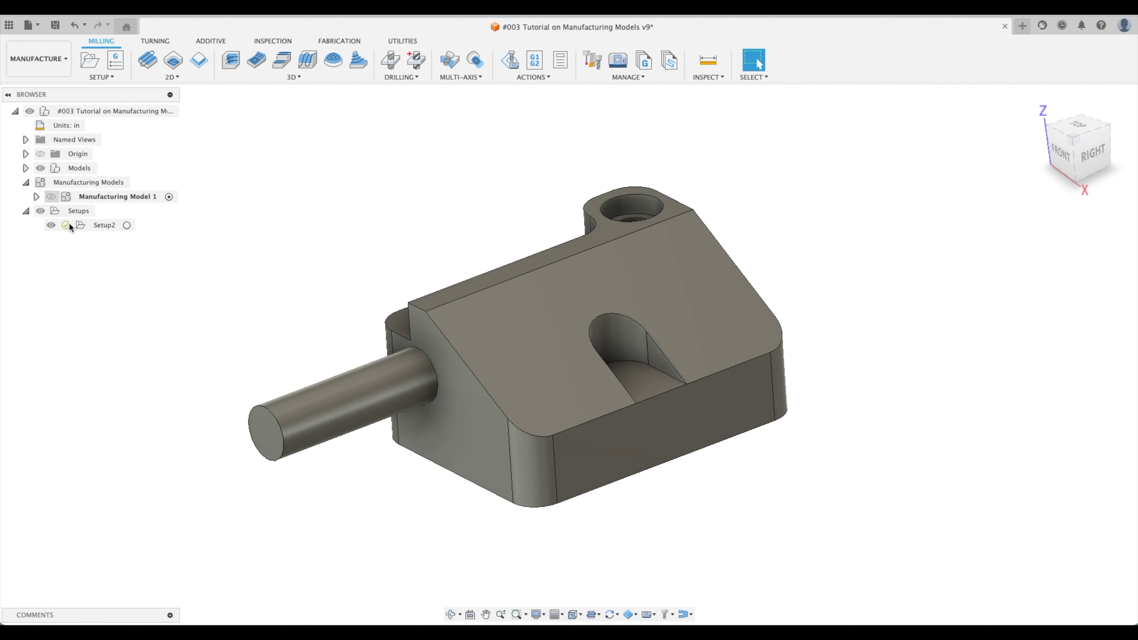
click(26, 168)
click(26, 167)
click(288, 257)
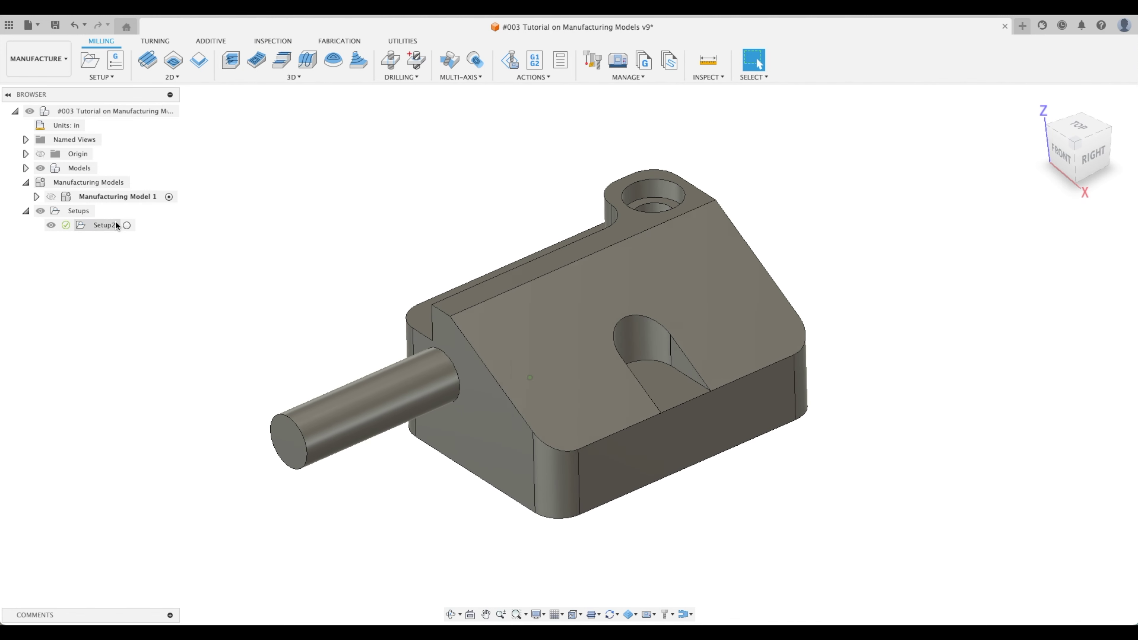
Swap to Manufacturing Model 1 at the home view, then return to the Design workspace.
click(41, 168)
click(51, 197)
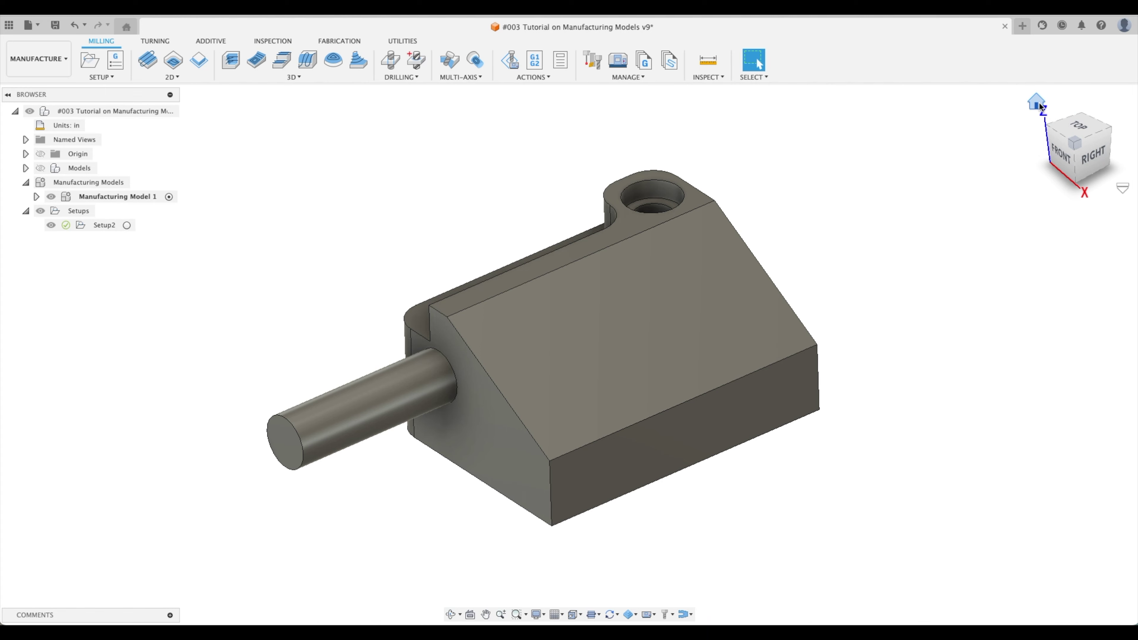
click(1039, 102)
double_click(65, 197)
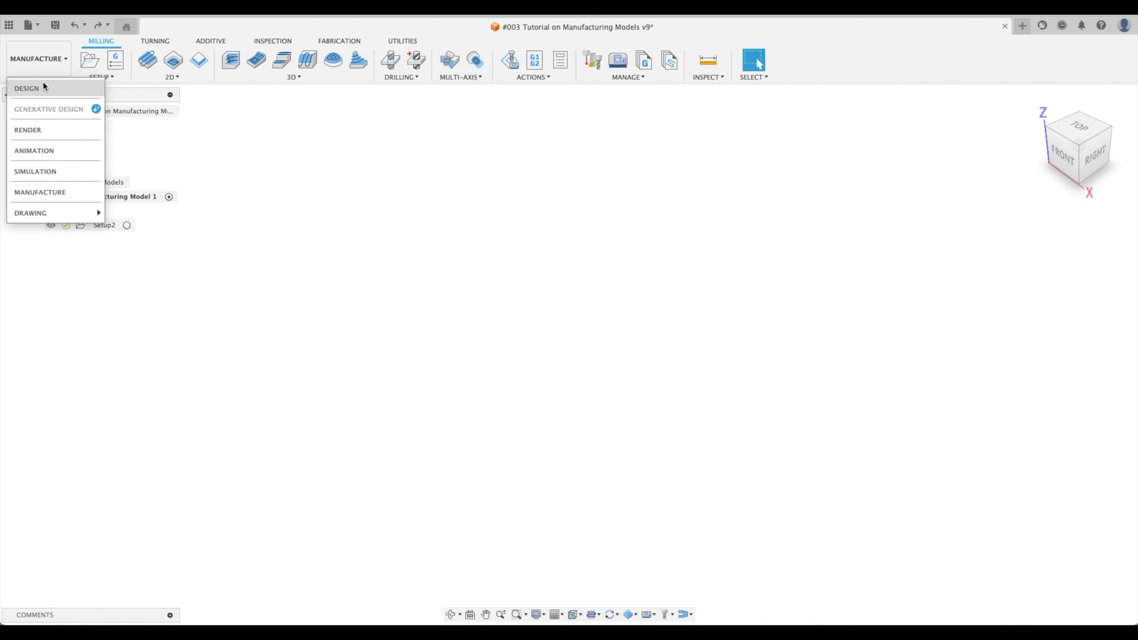
click(43, 84)
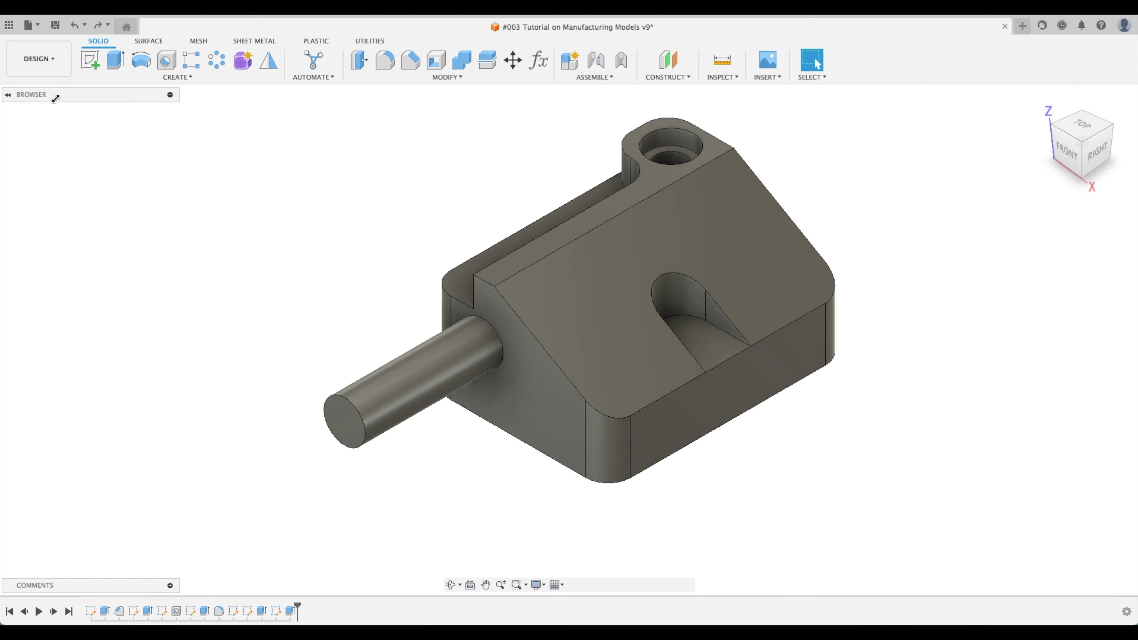
Delete the pin's Extrude7 feature from the timeline and view the part from Home.
click(290, 612)
key(Delete)
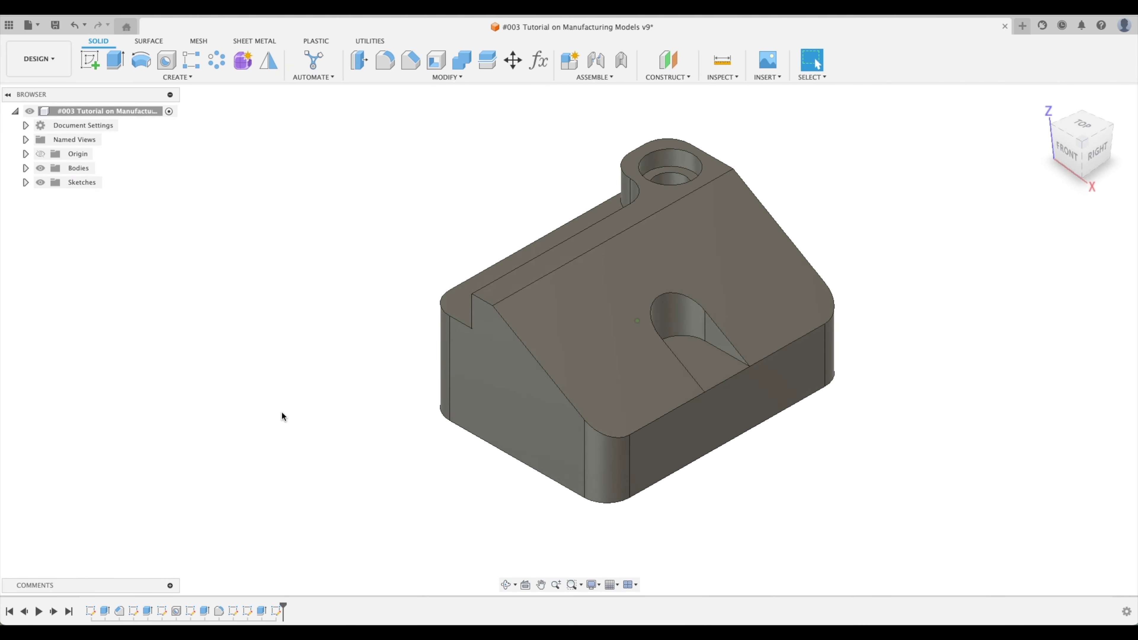
shift+middle_drag(281, 411, 469, 380)
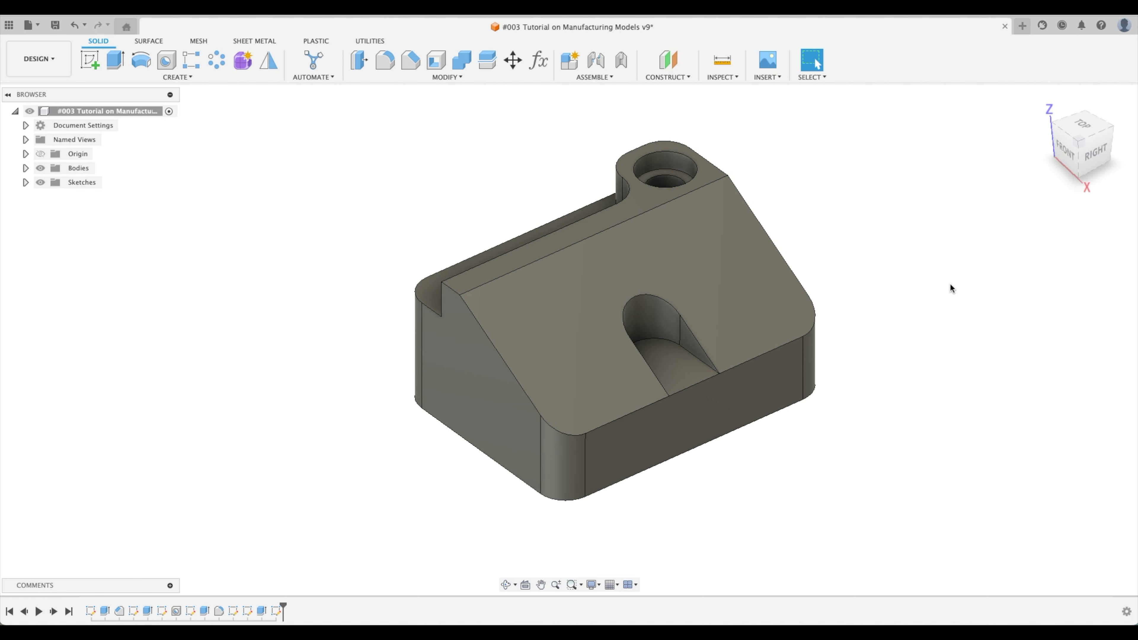
click(1040, 102)
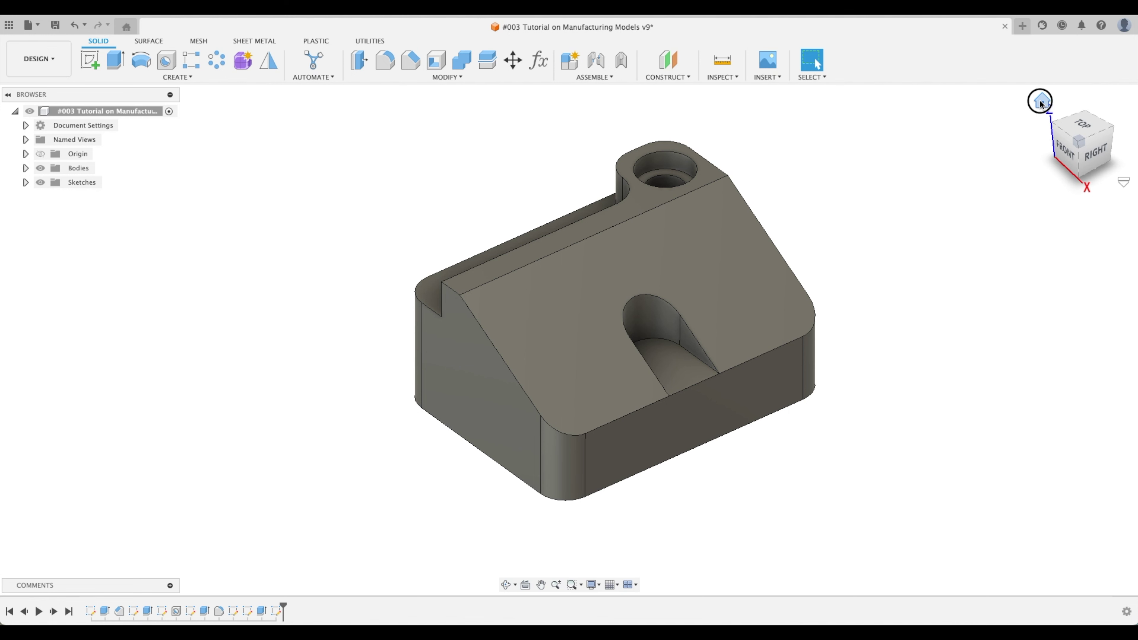